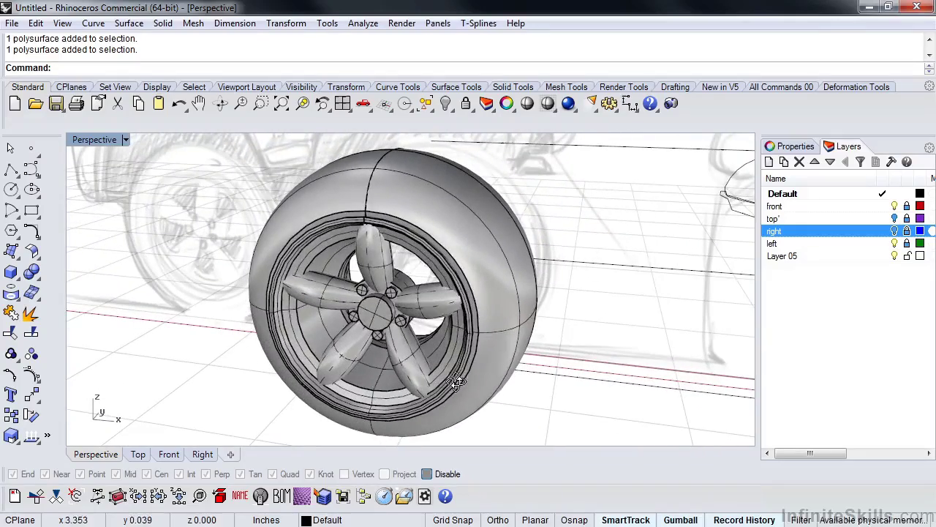
# - Examine the tire and the seam and edges along the rim's front outer lip
pyautogui.click(449, 306)
pyautogui.click(431, 253)
pyautogui.click(526, 255)
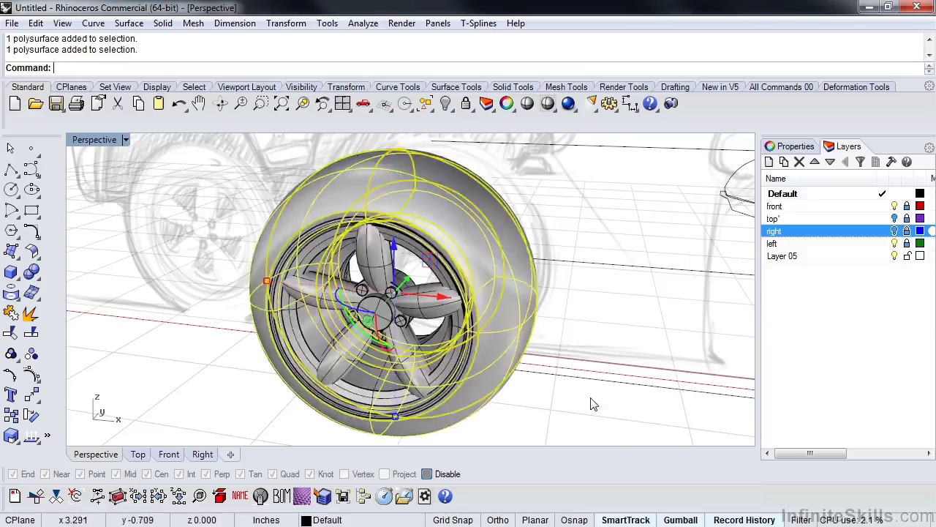
pyautogui.click(591, 400)
pyautogui.scroll(7, 457, 278)
pyautogui.moveTo(456, 287); pyautogui.dragTo(424, 337, button='right')
pyautogui.scroll(3, 256, 256)
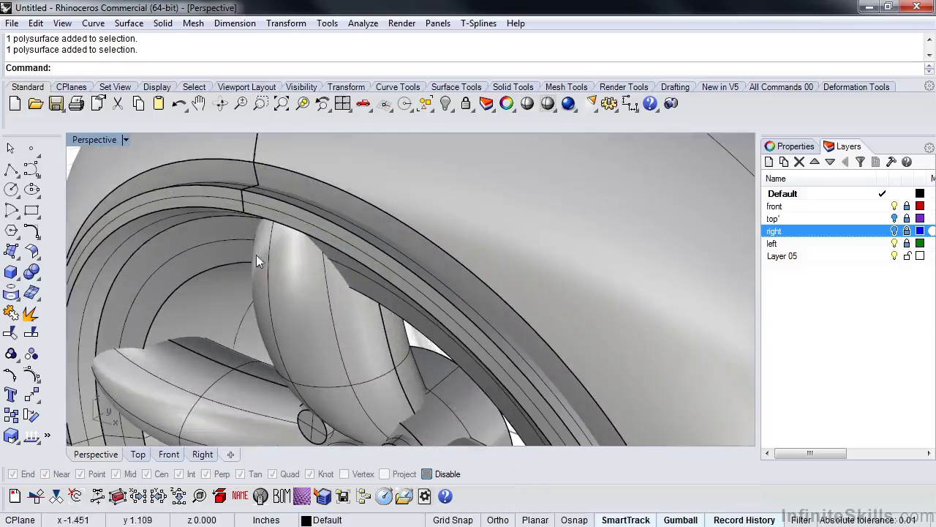
pyautogui.scroll(-3, 216, 270)
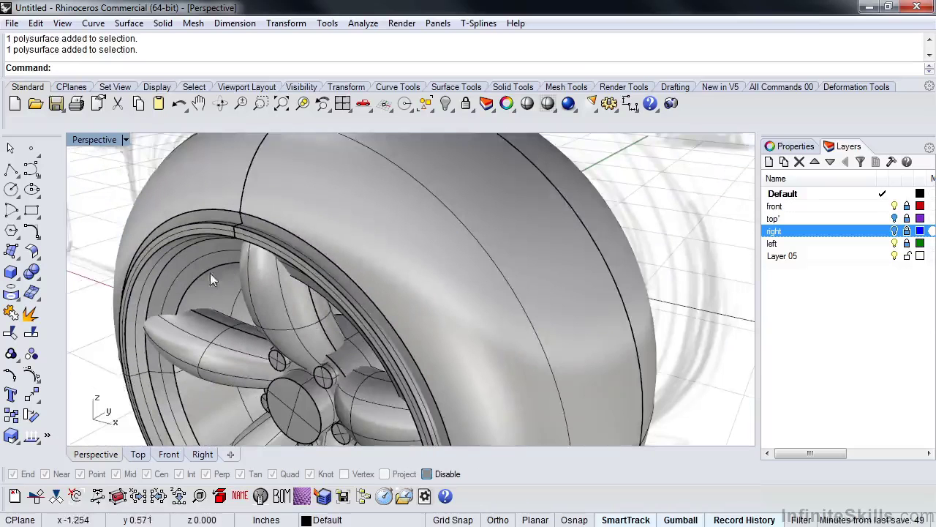
pyautogui.scroll(5, 212, 234)
pyautogui.moveTo(305, 205); pyautogui.dragTo(319, 241, button='right')
pyautogui.moveTo(139, 233); pyautogui.dragTo(322, 272, button='right')
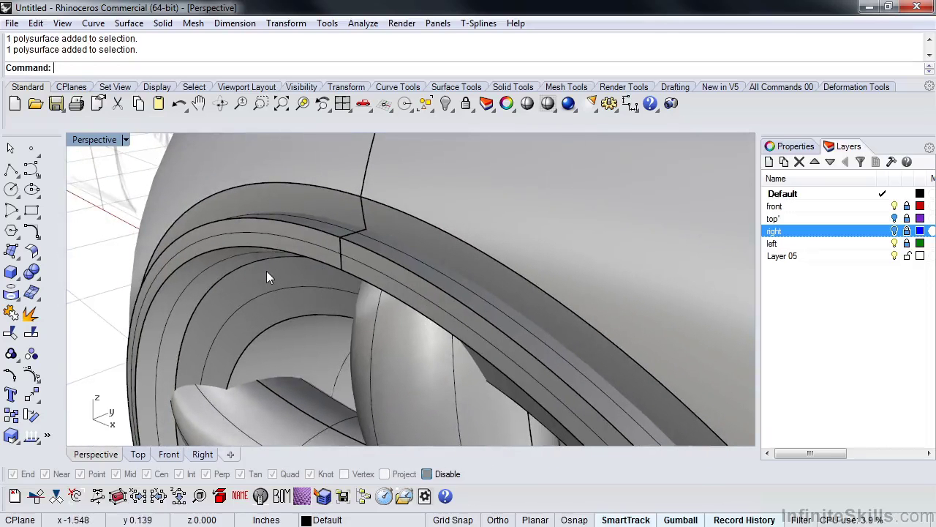
pyautogui.scroll(5, 345, 235)
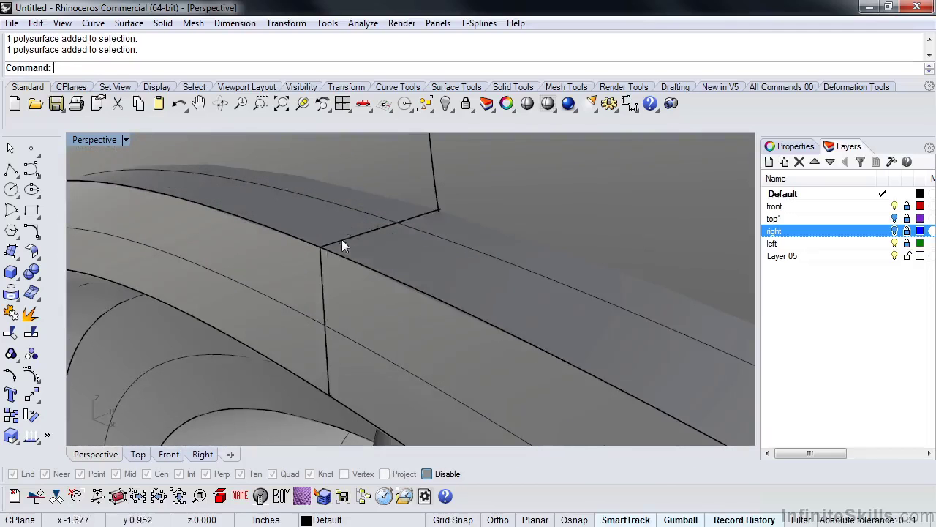
pyautogui.click(341, 240)
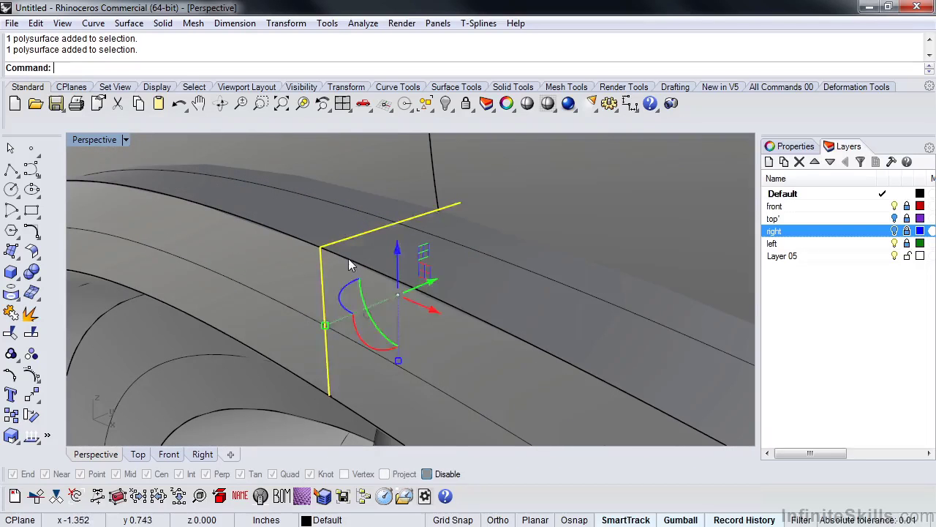
pyautogui.press('Escape')
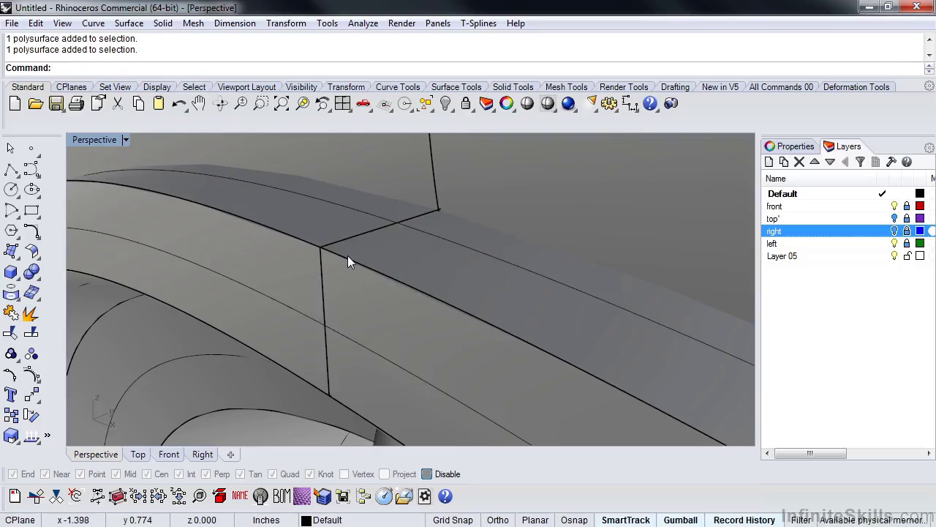
# - Start an edge fillet with a 0.01 radius on the outer and inner edges of the rim's front lip
pyautogui.click(34, 276)
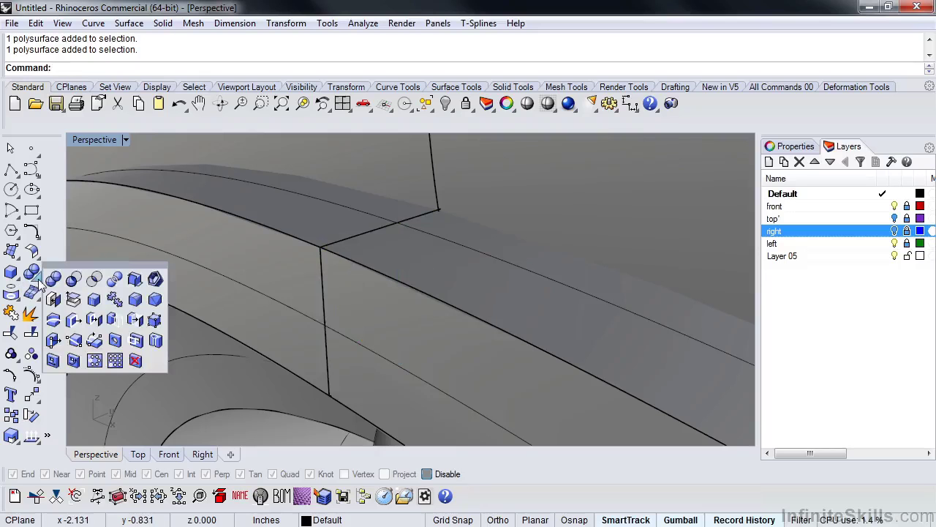
pyautogui.click(135, 319)
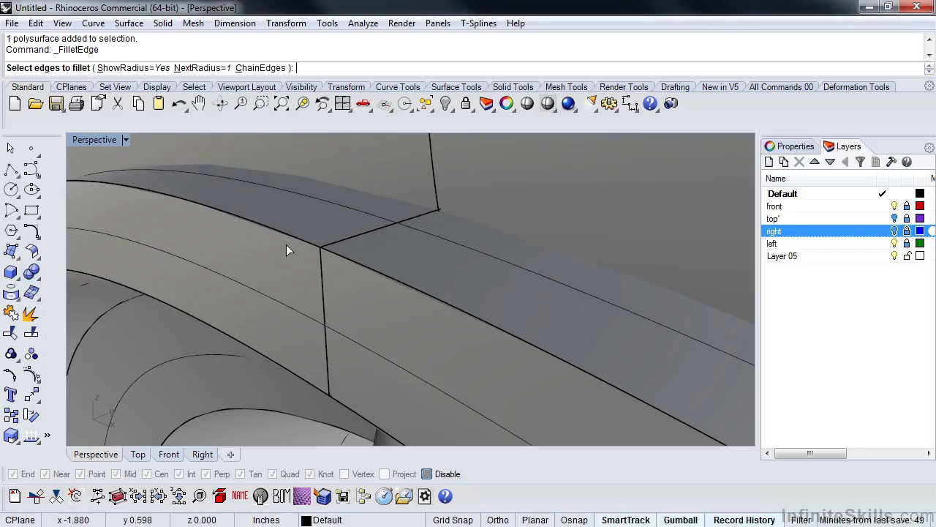
pyautogui.write('.')
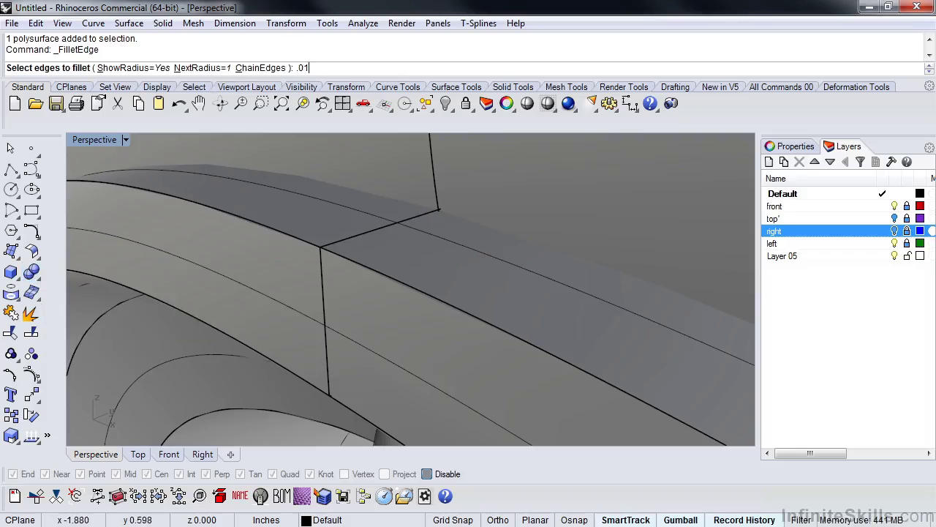
pyautogui.write('01')
pyautogui.press('Return')
pyautogui.click(289, 242)
pyautogui.click(265, 358)
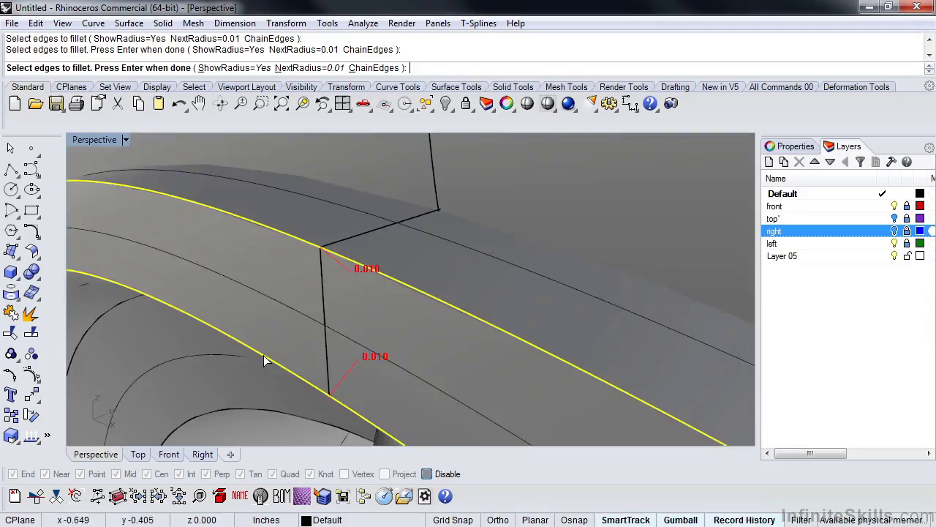
pyautogui.scroll(-5, 274, 354)
pyautogui.scroll(6, 293, 353)
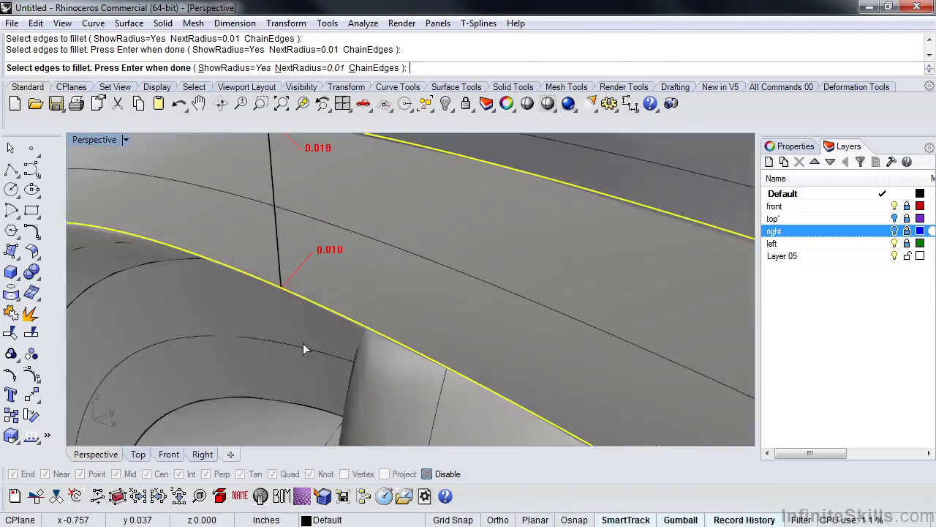
pyautogui.scroll(-6, 303, 348)
pyautogui.press('Return')
pyautogui.scroll(10, 307, 287)
pyautogui.scroll(-5, 298, 291)
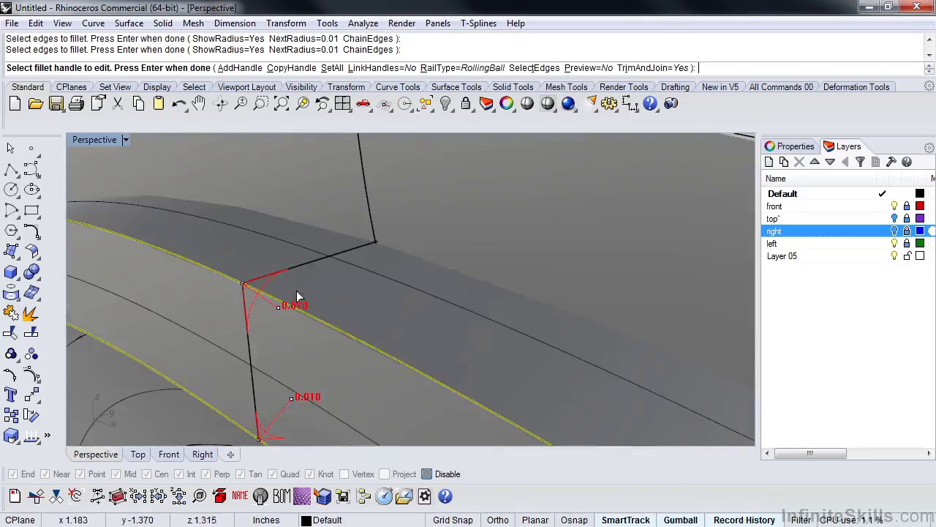
pyautogui.keyDown('shift'); pyautogui.moveTo(294, 377); pyautogui.dragTo(299, 366, button='right'); pyautogui.keyUp('shift')
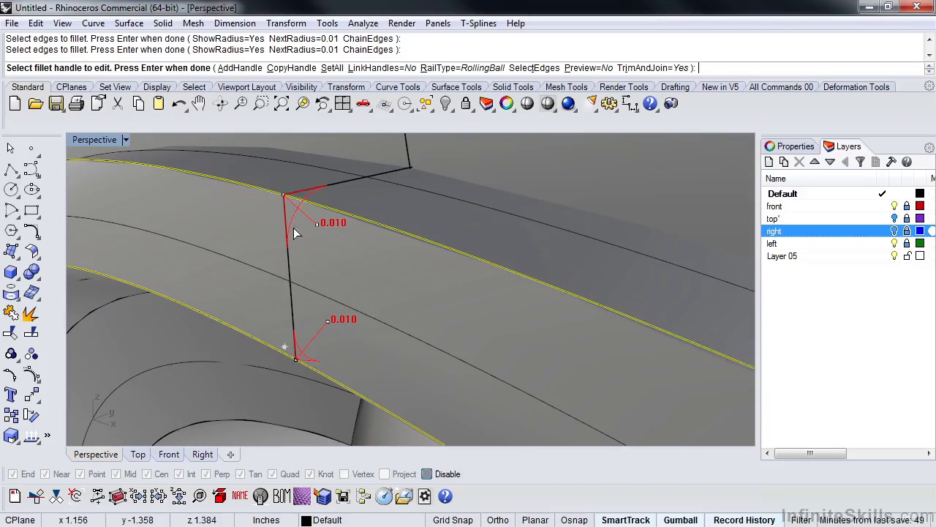
# - Set the radius of all fillet handles to 0.005 and try to apply the fillet to both rim lip edges
pyautogui.click(333, 68)
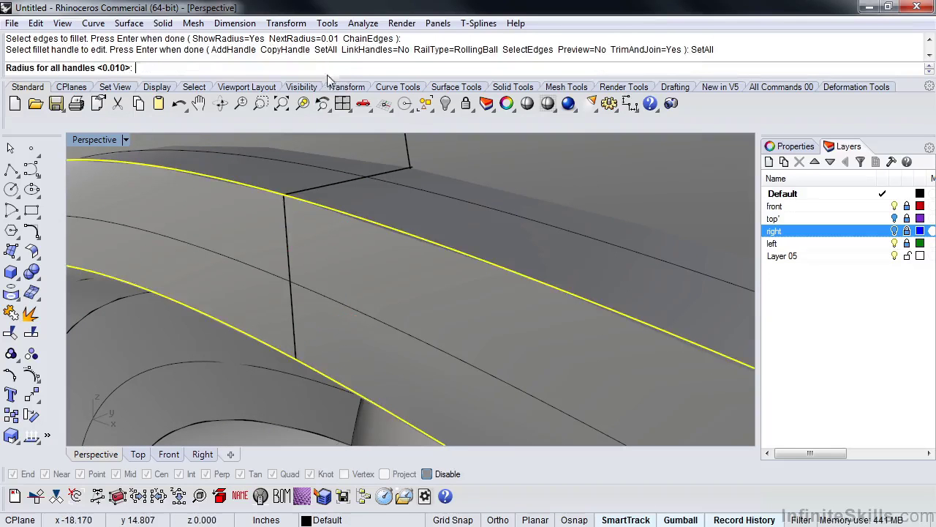
pyautogui.write('.005')
pyautogui.press('Return')
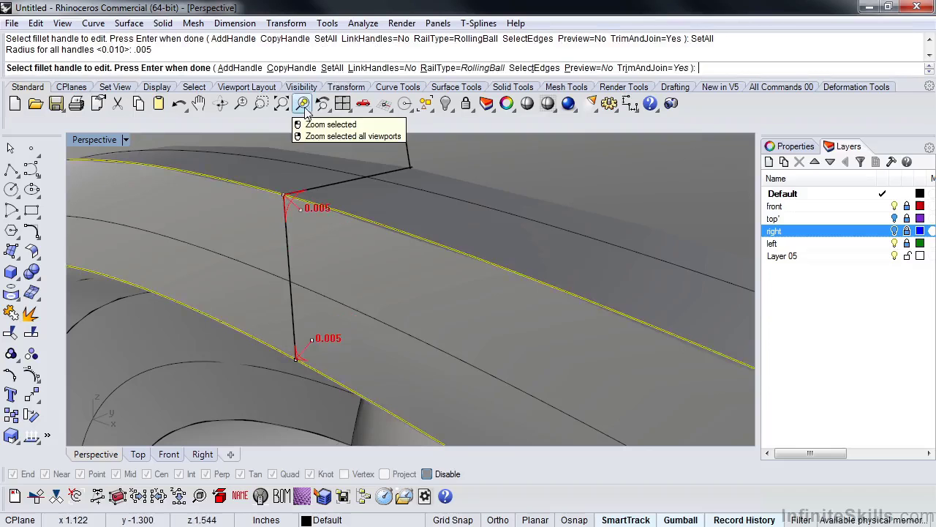
pyautogui.press('Return')
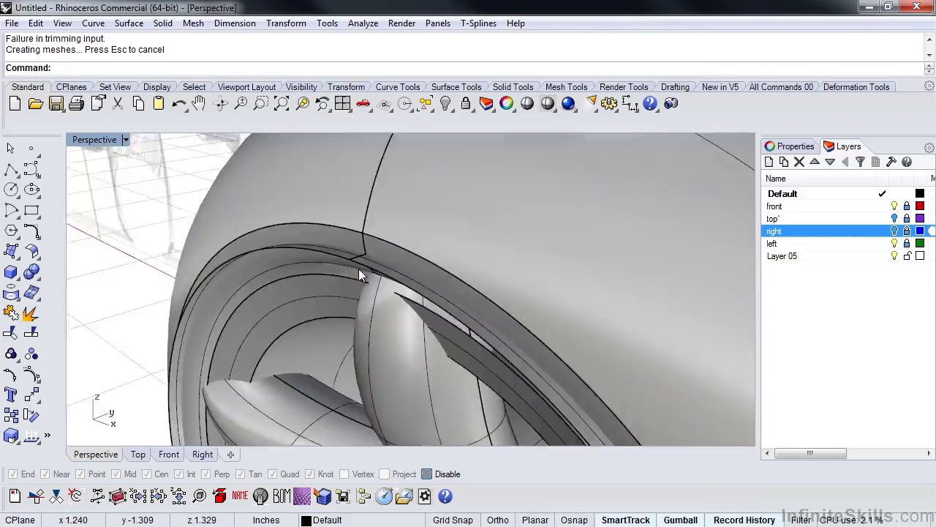
# - Undo the edge fillet on the rim lip
pyautogui.moveTo(359, 270); pyautogui.dragTo(389, 286, button='right')
pyautogui.moveTo(489, 309)
pyautogui.mouseDown(button='right')
pyautogui.moveTo(491, 296)
pyautogui.moveTo(490, 310)
pyautogui.mouseUp(button='right')
pyautogui.hotkey('ctrl', 'z')
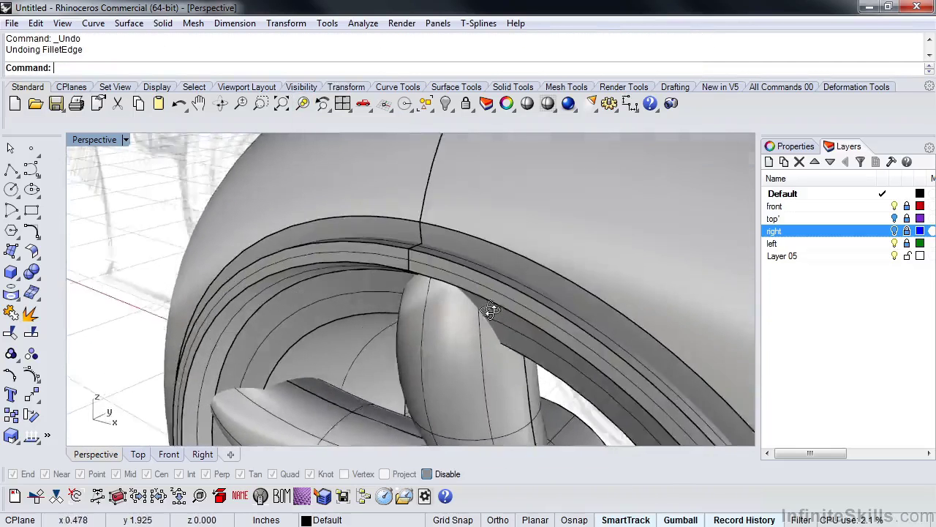
# - Try again to fillet both the outer and inner edges of the rim lip with a 0.005 radius
pyautogui.scroll(4, 409, 268)
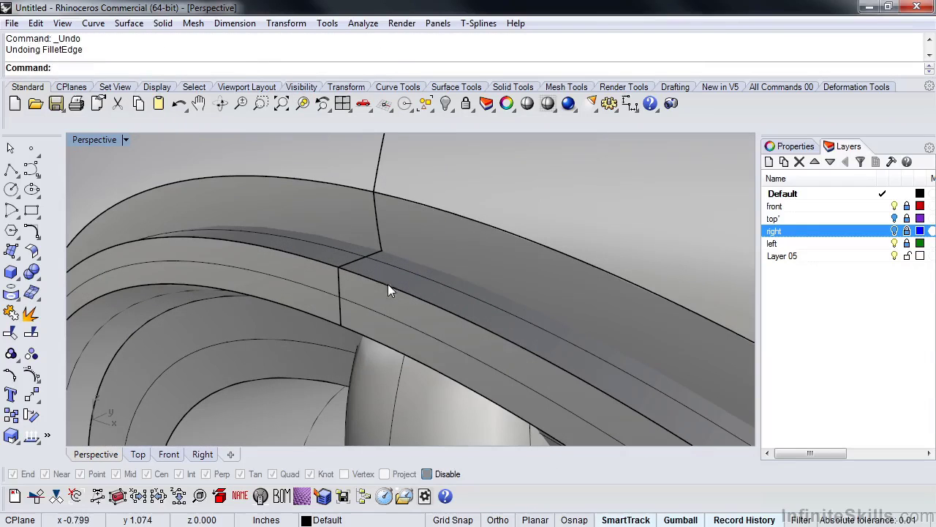
pyautogui.rightClick(384, 285)
pyautogui.click(361, 274)
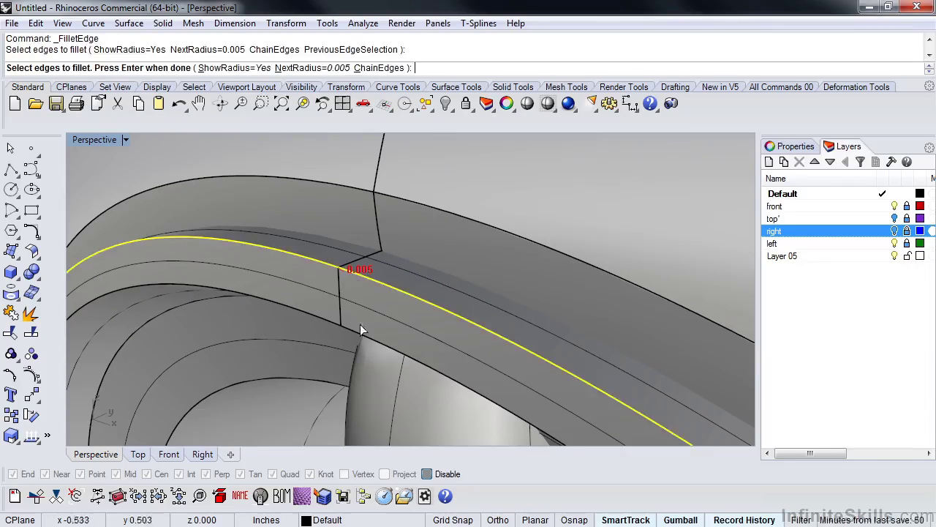
pyautogui.click(354, 332)
pyautogui.rightClick(354, 332)
pyautogui.rightClick(354, 332)
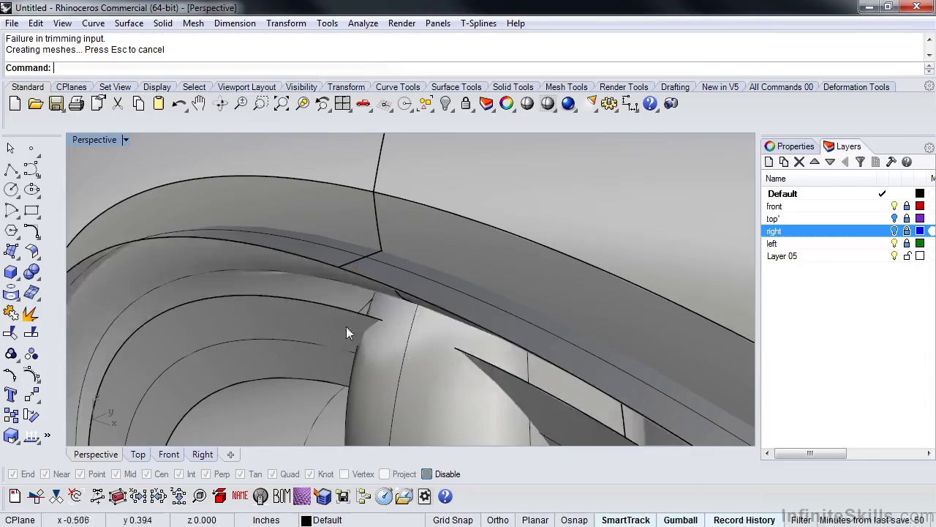
# - Undo the second fillet attempt on the two rim lip edges
pyautogui.scroll(-4, 347, 327)
pyautogui.moveTo(361, 333); pyautogui.dragTo(344, 318, button='right')
pyautogui.hotkey('ctrl', 'z')
# - Try filleting only the rim lip's outer edge with a 0.005 radius and undo the result
pyautogui.scroll(3, 269, 235)
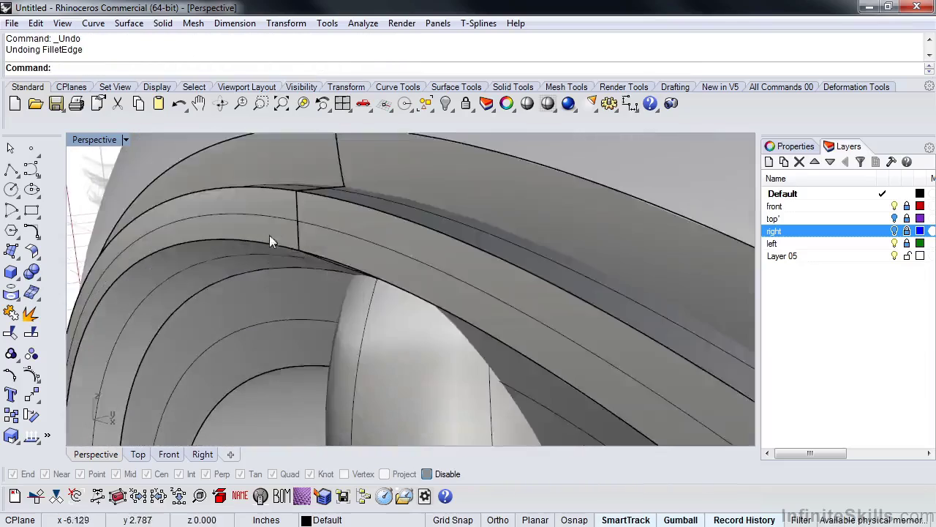
pyautogui.moveTo(325, 256); pyautogui.dragTo(332, 302, button='right')
pyautogui.keyDown('shift'); pyautogui.moveTo(328, 335); pyautogui.dragTo(354, 296, button='right'); pyautogui.keyUp('shift')
pyautogui.click(352, 294)
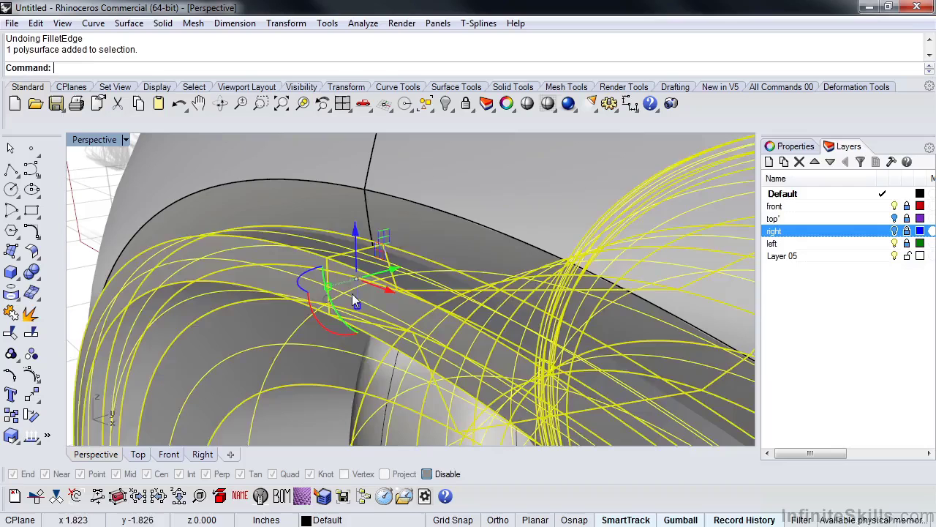
pyautogui.press('Return')
pyautogui.click(356, 271)
pyautogui.press('Return')
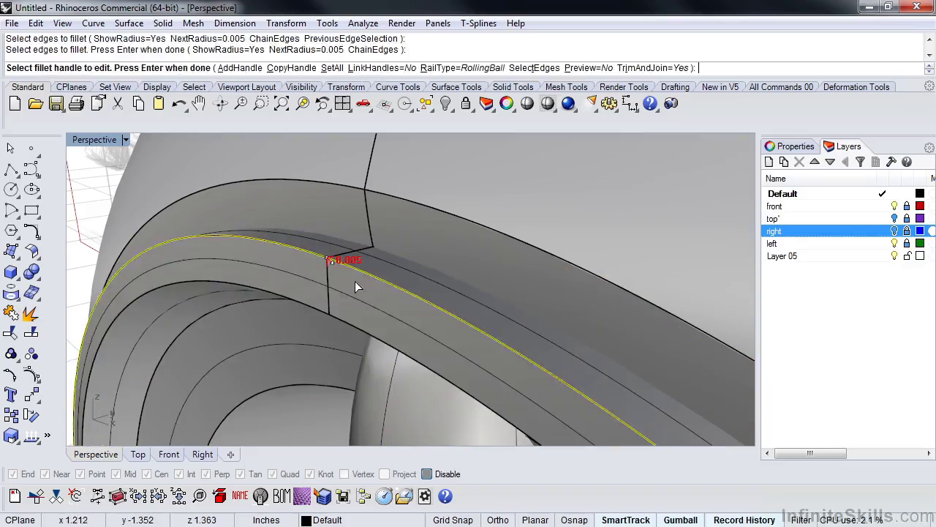
pyautogui.press('Return')
pyautogui.hotkey('ctrl', 'z')
# - Try filleting only the rim lip's inner edge with a 0.005 radius
pyautogui.moveTo(352, 283); pyautogui.dragTo(358, 298, button='right')
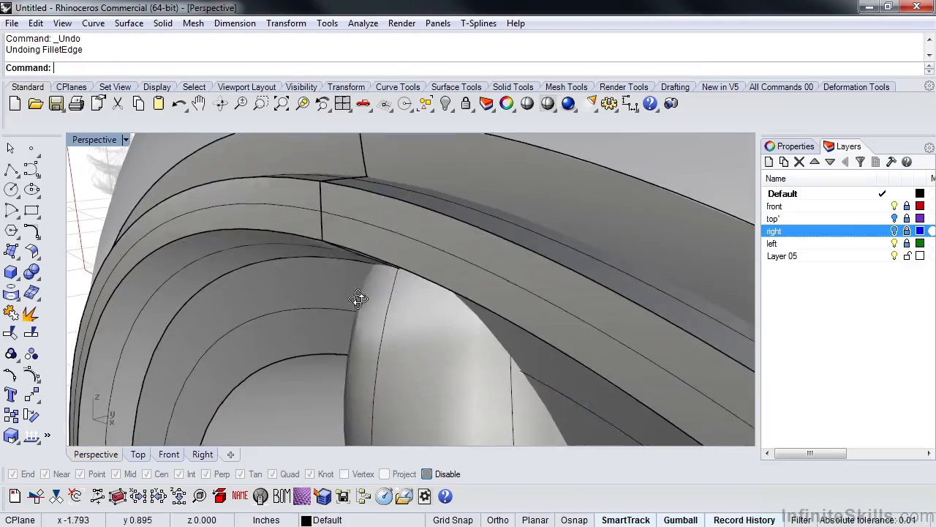
pyautogui.press('Return')
pyautogui.moveTo(330, 265); pyautogui.dragTo(365, 194, button='right')
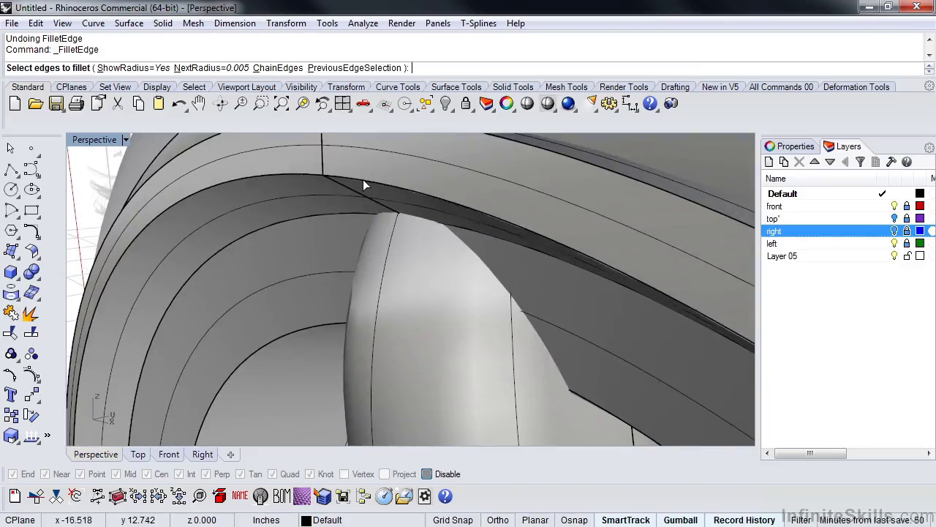
pyautogui.click(363, 184)
pyautogui.press('Return')
pyautogui.press('Return')
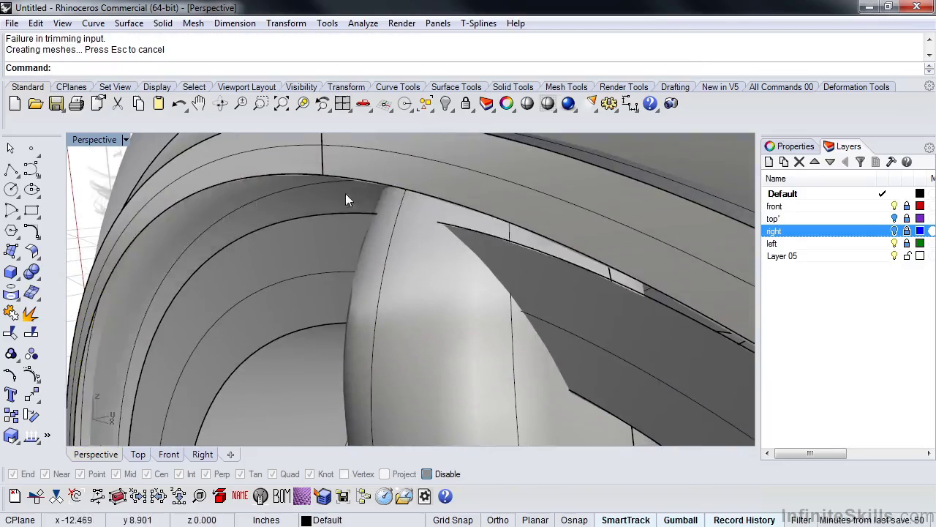
# - Inspect the rim around the inner-edge fillet and undo that fillet
pyautogui.scroll(-5, 345, 193)
pyautogui.moveTo(345, 193); pyautogui.dragTo(482, 226, button='right')
pyautogui.scroll(-3, 401, 217)
pyautogui.scroll(4, 411, 189)
pyautogui.keyDown('shift'); pyautogui.moveTo(413, 189); pyautogui.dragTo(397, 309, button='right'); pyautogui.keyUp('shift')
pyautogui.hotkey('ctrl', 'z')
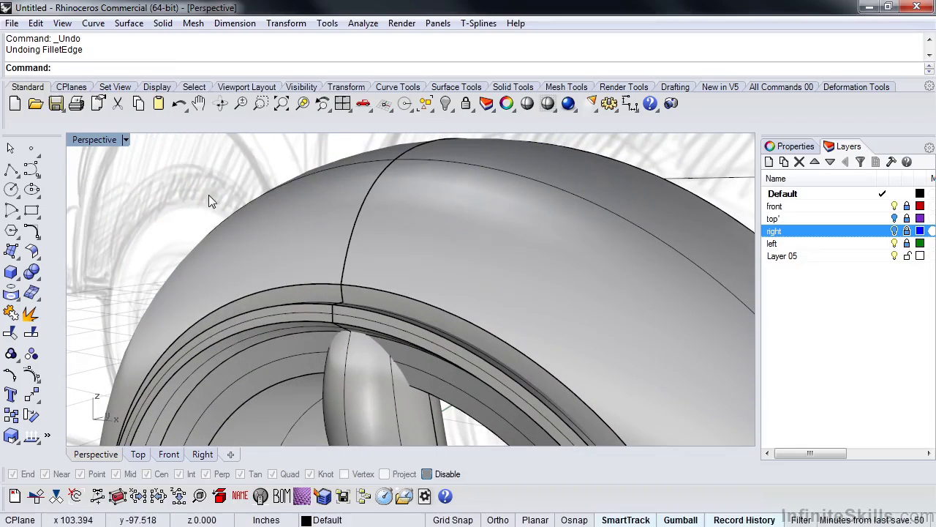
# - Set the document's absolute tolerance to 0.001 units in the units options and accept the settings
pyautogui.click(329, 23)
pyautogui.click(242, 333)
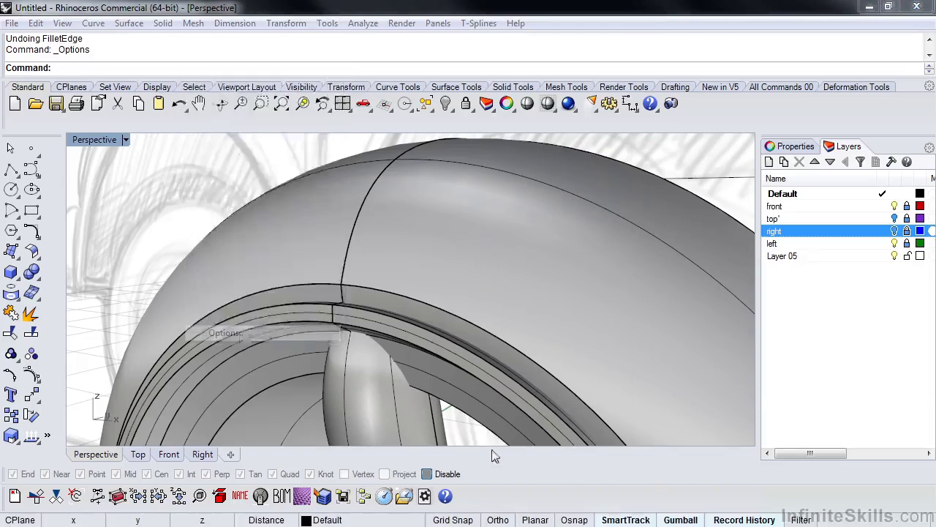
pyautogui.click(256, 176)
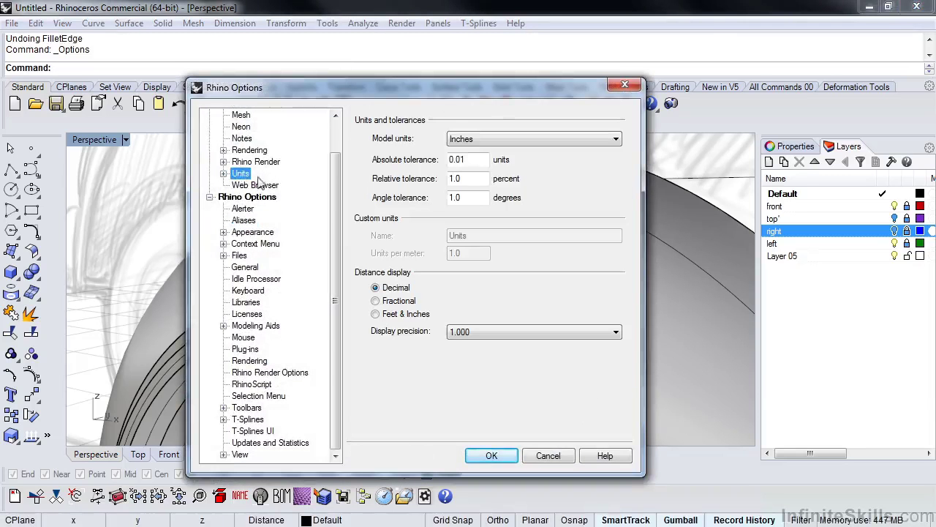
pyautogui.doubleClick(477, 162)
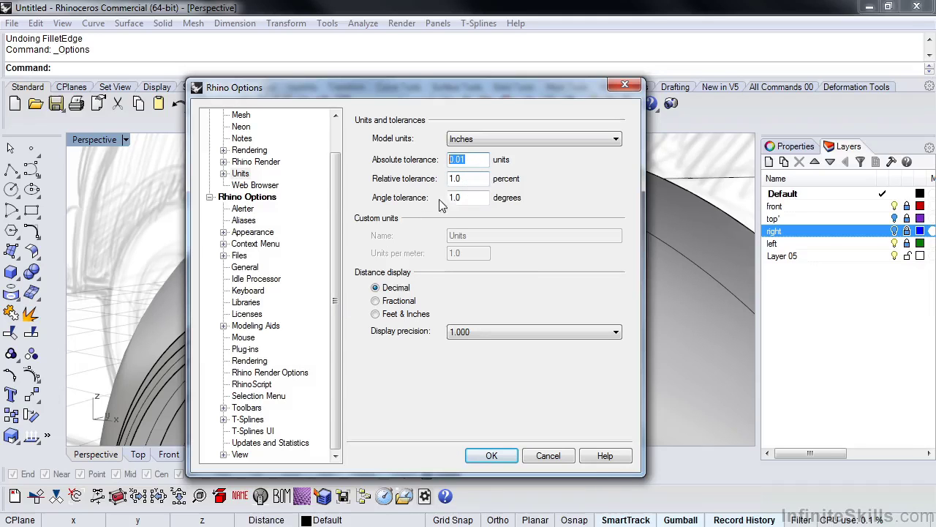
pyautogui.click(461, 161)
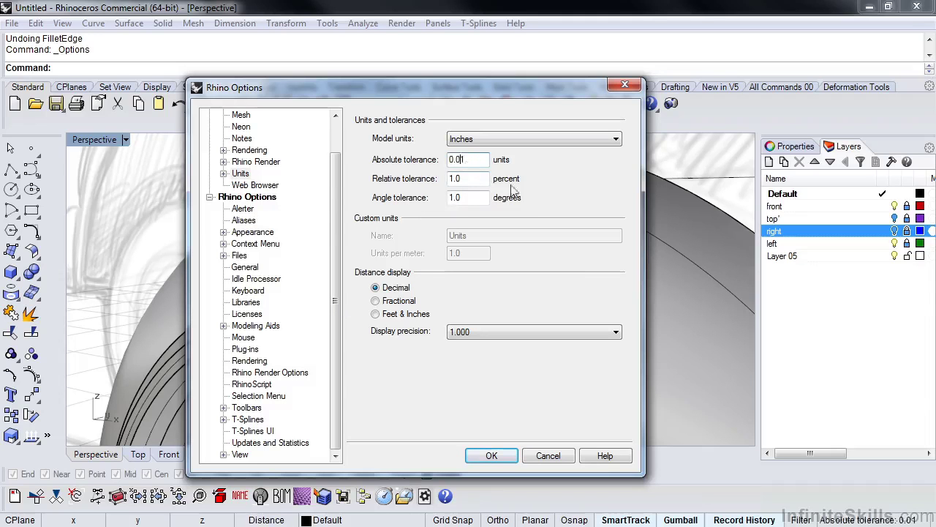
pyautogui.click(490, 455)
# - Look over the wheel from both sides, selecting the rim and hub parts to examine them, and clear the selection
pyautogui.keyDown('shift'); pyautogui.moveTo(394, 309); pyautogui.dragTo(389, 309, button='right'); pyautogui.keyUp('shift')
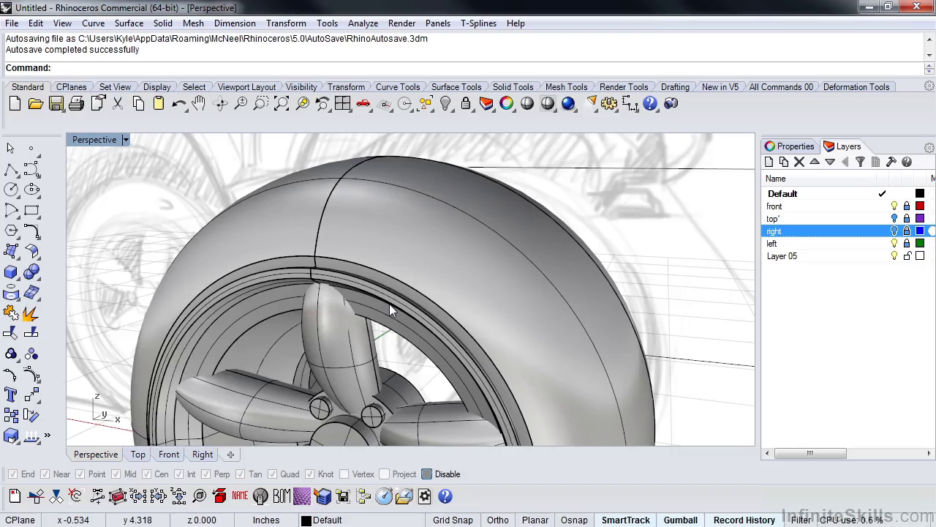
pyautogui.scroll(-4, 390, 303)
pyautogui.moveTo(389, 303); pyautogui.dragTo(547, 314, button='right')
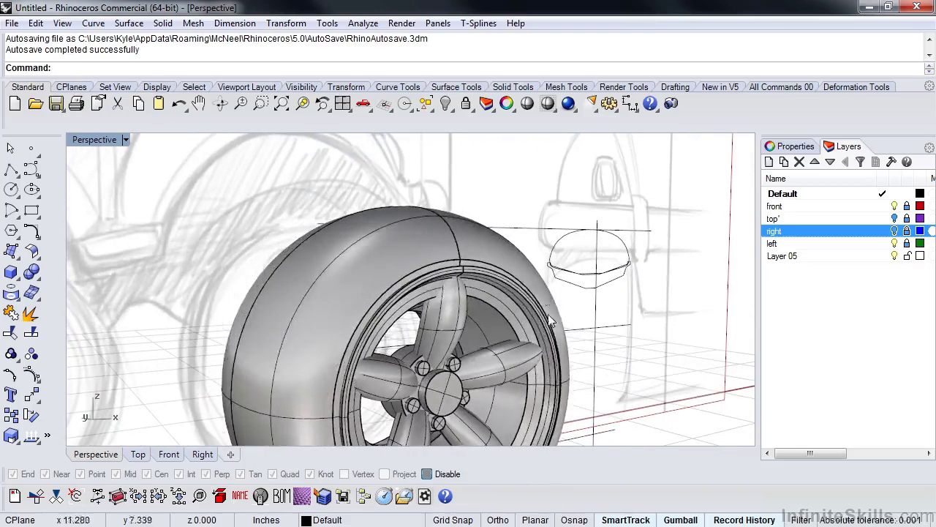
pyautogui.click(530, 276)
pyautogui.click(510, 298)
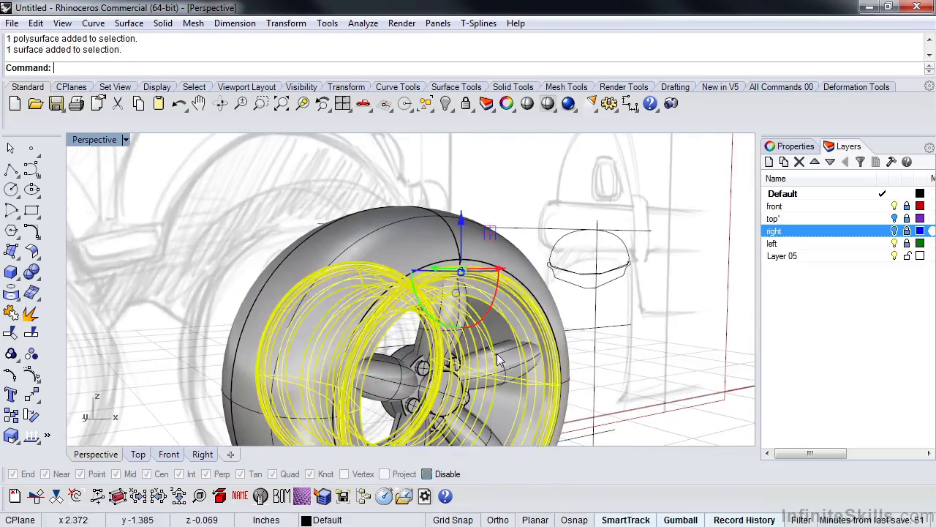
pyautogui.click(436, 343)
pyautogui.click(408, 370)
pyautogui.click(594, 265)
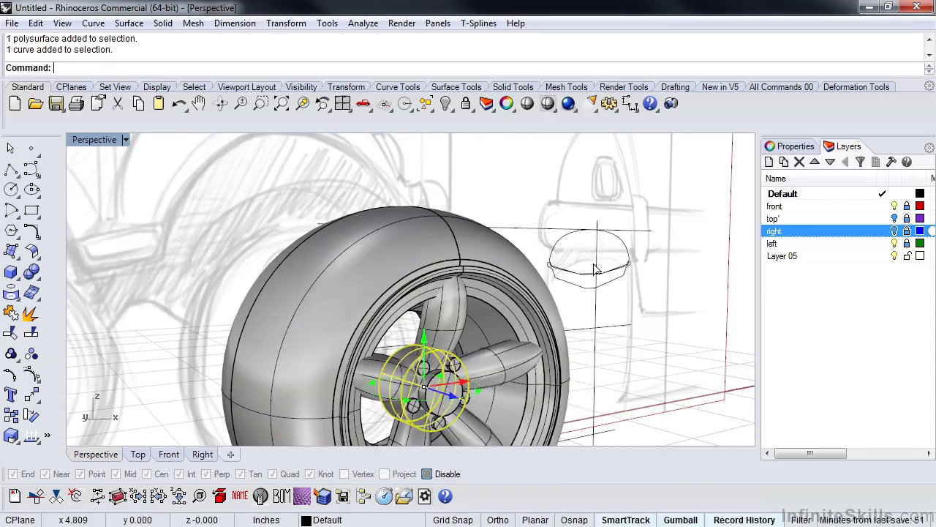
pyautogui.press('Escape')
pyautogui.moveTo(671, 342); pyautogui.dragTo(521, 355, button='right')
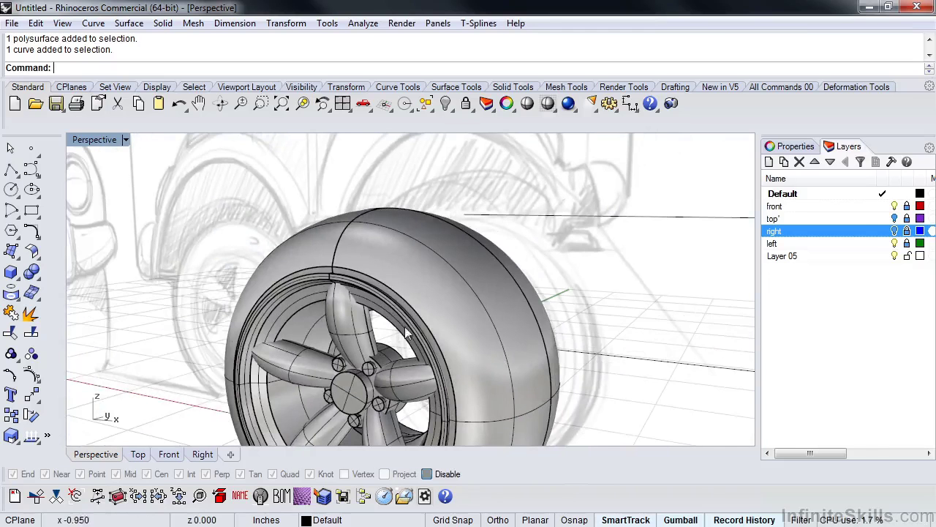
# - Fillet the outer edge of the rim lip with a 0.005 radius
pyautogui.scroll(5, 324, 274)
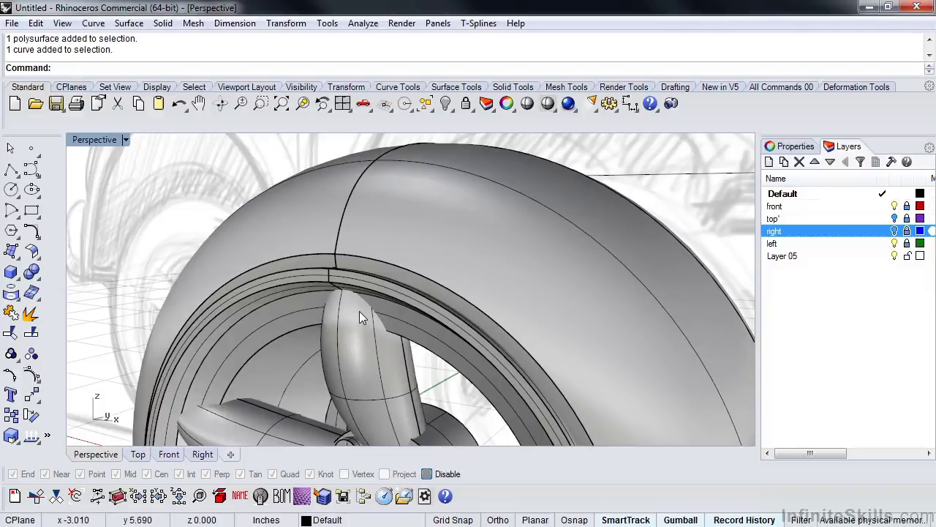
pyautogui.moveTo(390, 302); pyautogui.dragTo(323, 327, button='right')
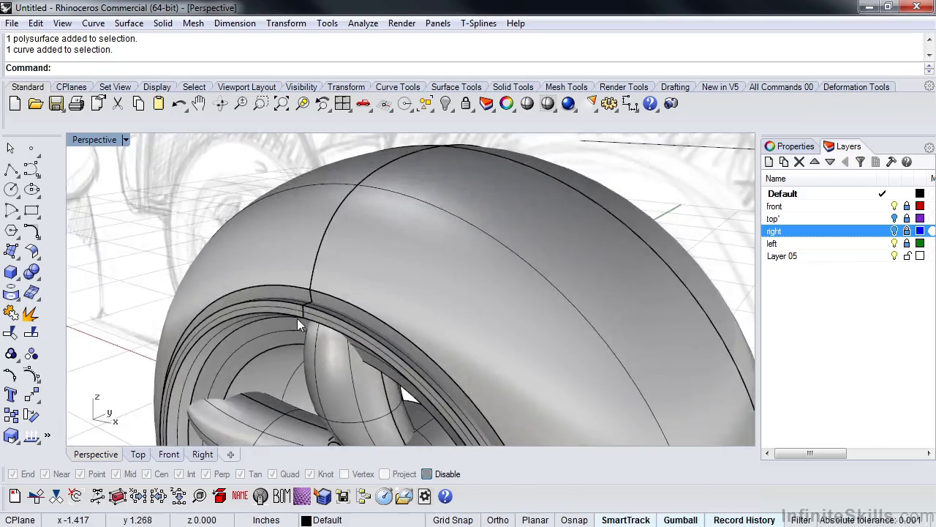
pyautogui.scroll(4, 300, 319)
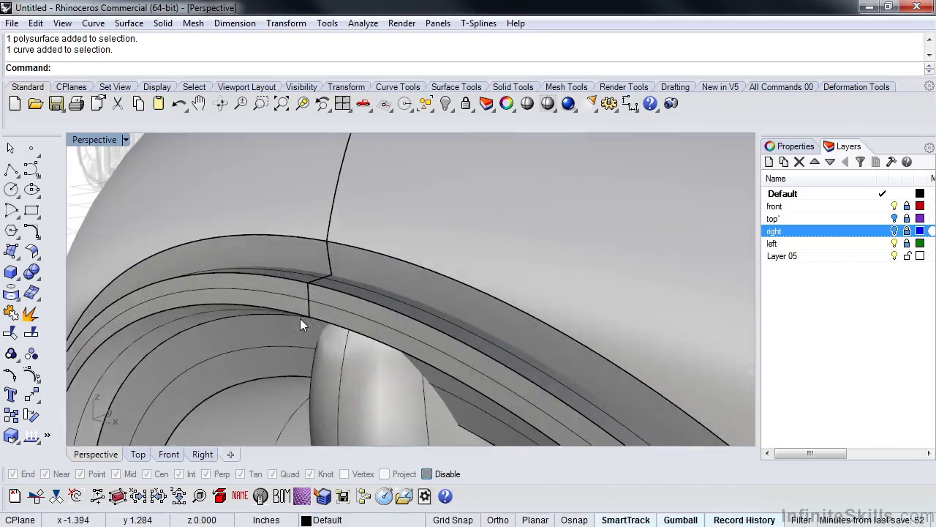
pyautogui.click(36, 278)
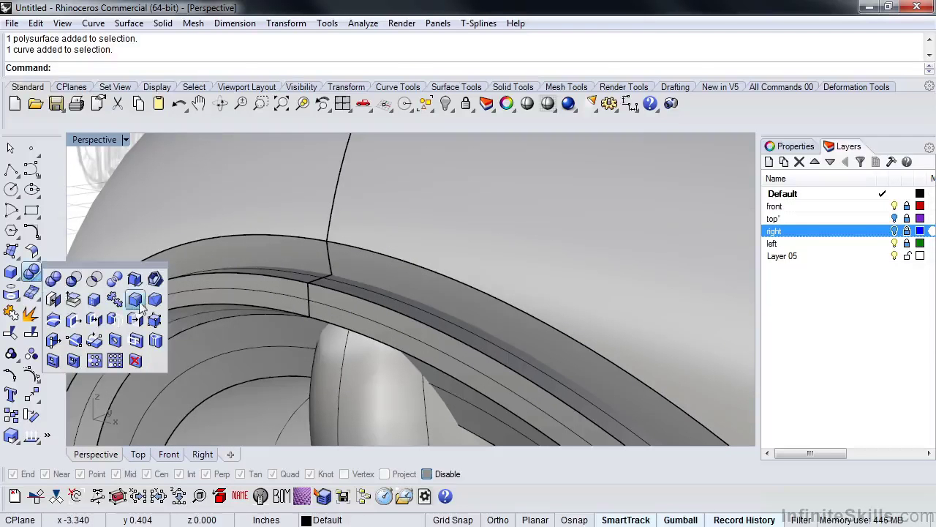
pyautogui.click(114, 319)
pyautogui.click(341, 291)
pyautogui.press('Return')
pyautogui.press('Return')
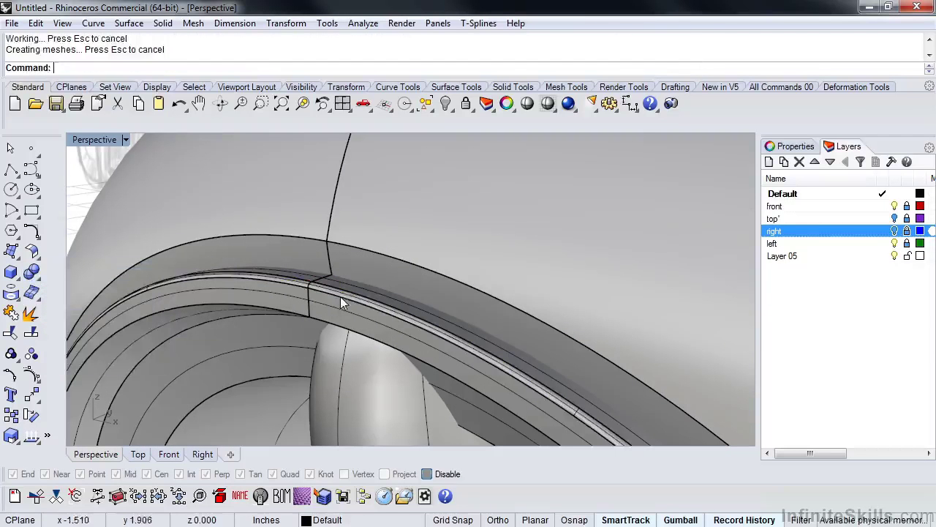
# - Fillet the inner edge of the rim lip with the same 0.005 radius
pyautogui.press('Return')
pyautogui.click(262, 308)
pyautogui.press('Return')
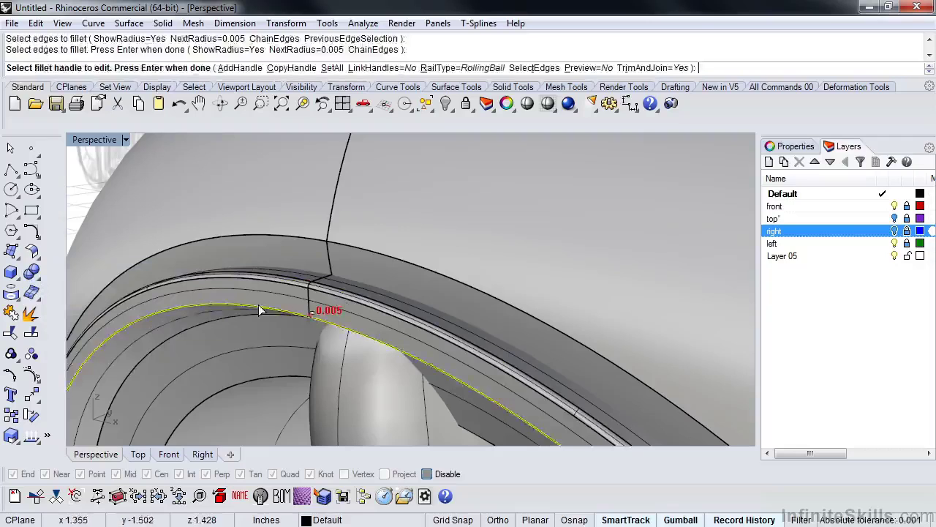
pyautogui.press('Return')
# - Fillet the circular rim edge just inside the lip, near the spoke tips, with a 0.1 radius
pyautogui.moveTo(260, 316); pyautogui.dragTo(344, 297, button='right')
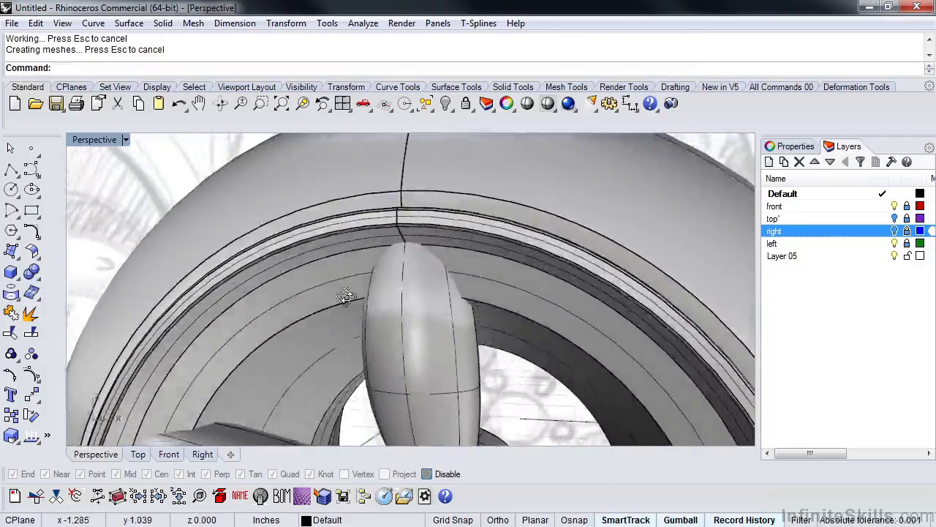
pyautogui.scroll(3, 417, 238)
pyautogui.moveTo(403, 237); pyautogui.dragTo(427, 348, button='right')
pyautogui.scroll(-3, 438, 267)
pyautogui.scroll(3, 593, 314)
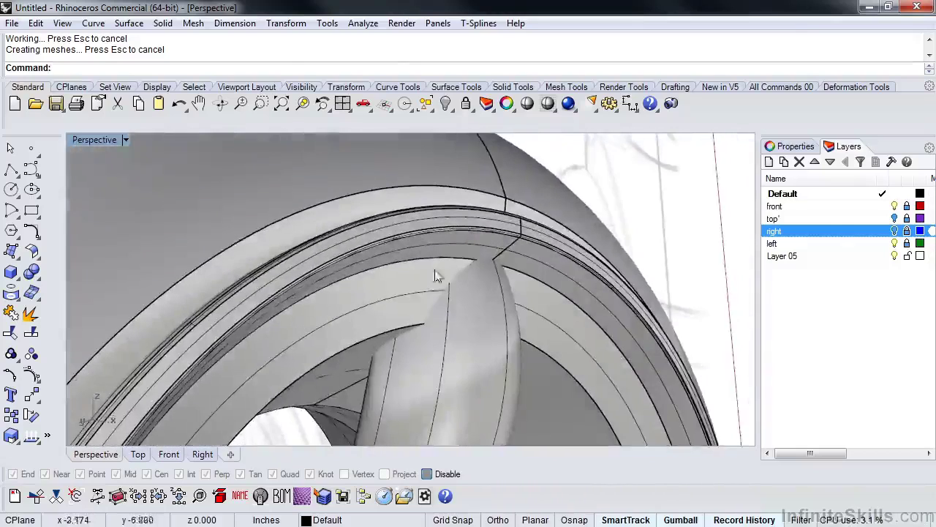
pyautogui.scroll(5, 434, 276)
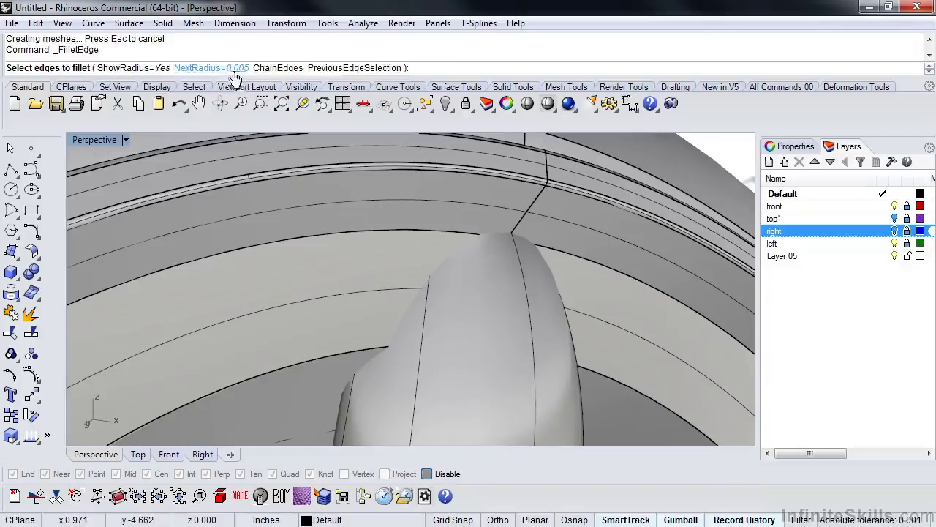
pyautogui.click(209, 67)
pyautogui.write('.1')
pyautogui.press('Return')
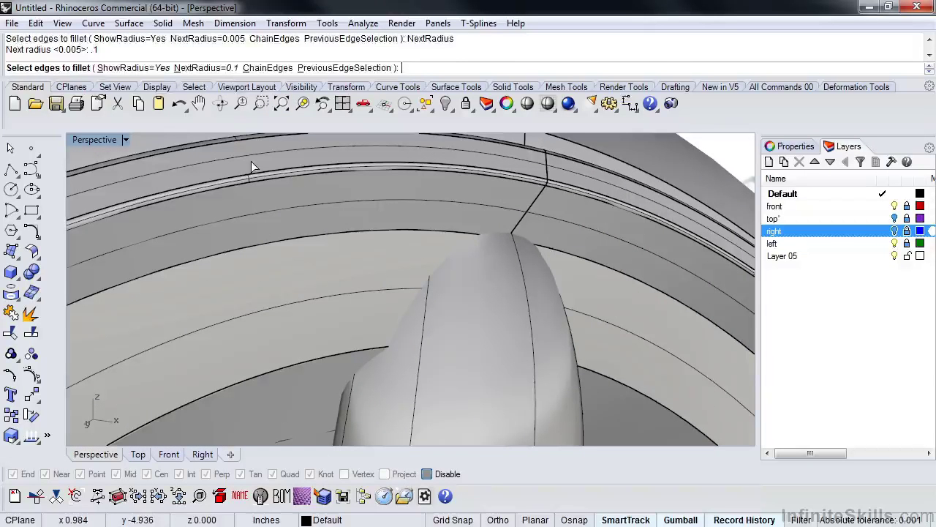
pyautogui.click(322, 238)
pyautogui.press('Return')
pyautogui.press('Return')
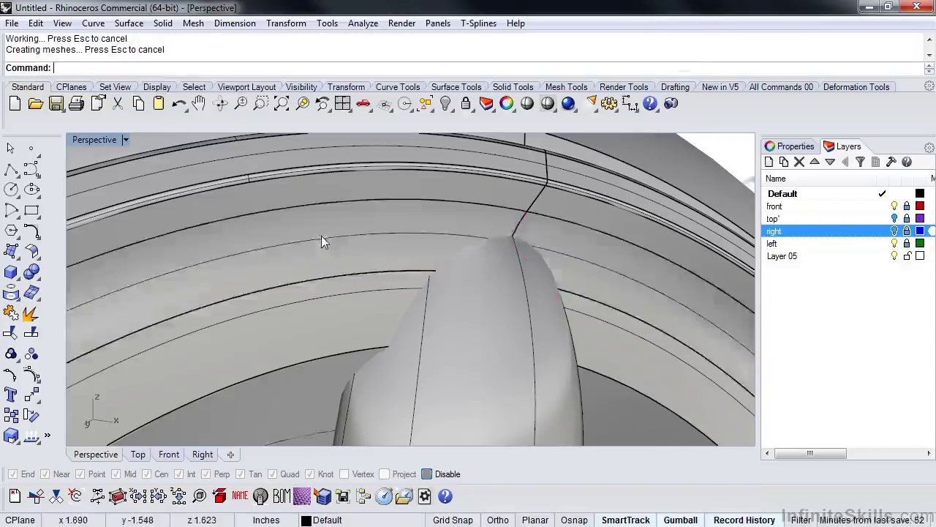
# - Fillet the next circular edge deeper inside the rim, reducing its radius below 0.1 with the fillet handle
pyautogui.moveTo(321, 236); pyautogui.dragTo(324, 255, button='right')
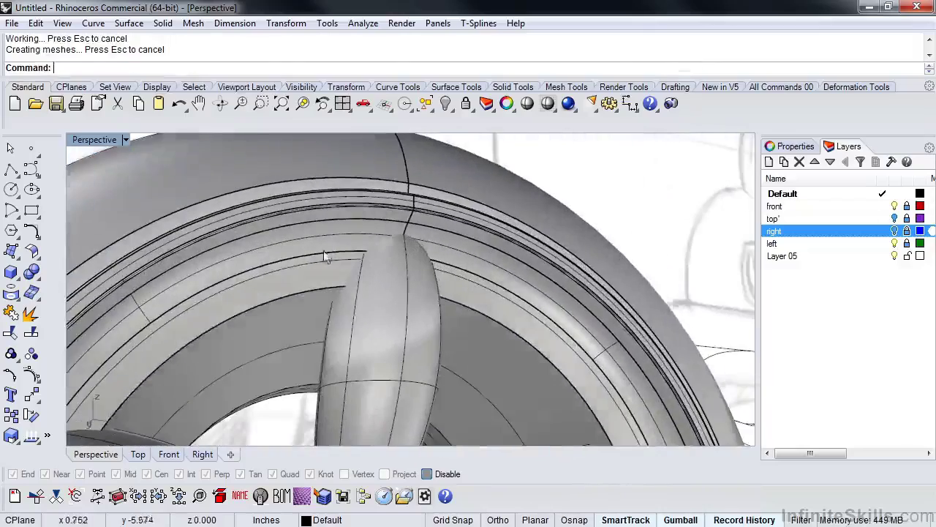
pyautogui.press('Return')
pyautogui.click(327, 288)
pyautogui.press('Return')
pyautogui.moveTo(334, 314); pyautogui.dragTo(226, 345, button='right')
pyautogui.scroll(3, 333, 321)
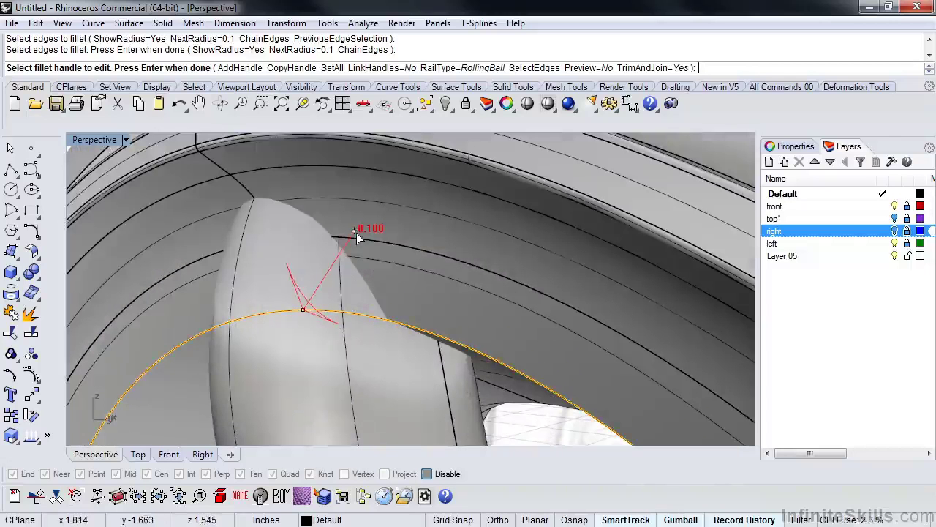
pyautogui.click(355, 232)
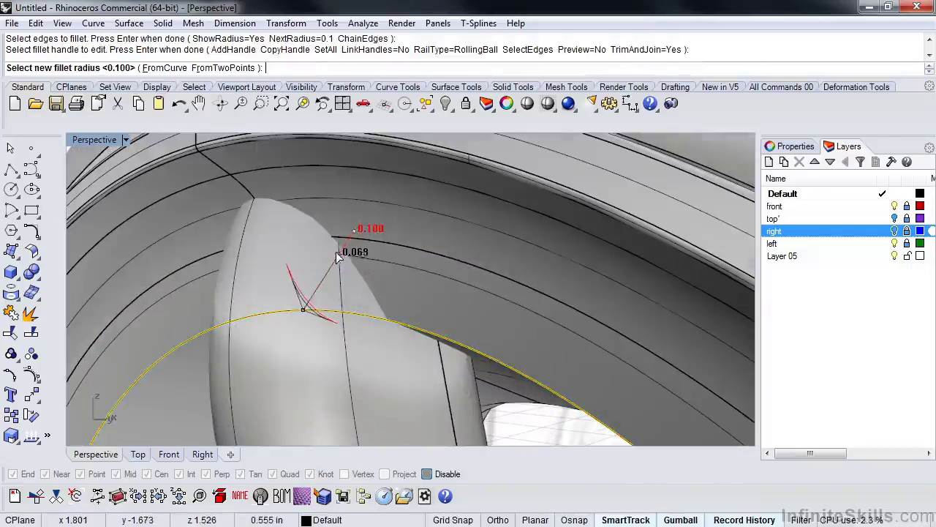
pyautogui.click(334, 258)
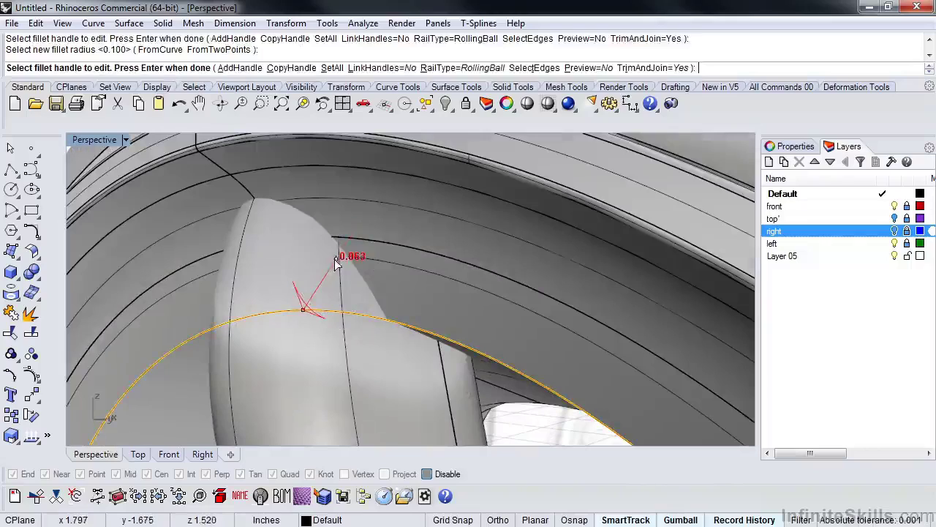
pyautogui.click(335, 262)
pyautogui.click(330, 276)
pyautogui.press('Return')
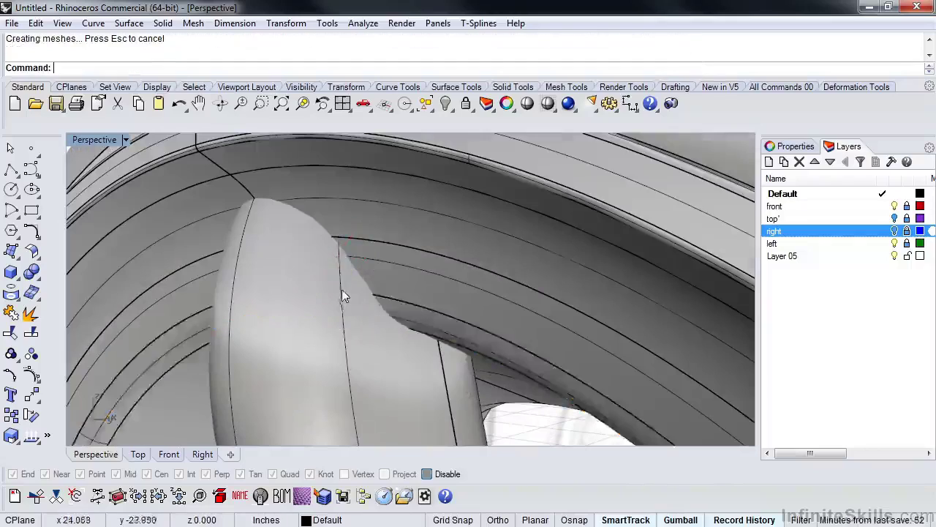
# - Fillet the front outer edge of the hub behind the lug bolts, reducing its radius to about 0.021 with the fillet handle
pyautogui.moveTo(342, 289)
pyautogui.mouseDown(button='right')
pyautogui.moveTo(358, 315)
pyautogui.moveTo(506, 345)
pyautogui.moveTo(423, 282)
pyautogui.moveTo(524, 324)
pyautogui.moveTo(476, 279)
pyautogui.moveTo(376, 295)
pyautogui.moveTo(464, 318)
pyautogui.moveTo(485, 312)
pyautogui.moveTo(424, 305)
pyautogui.moveTo(397, 314)
pyautogui.mouseUp(button='right')
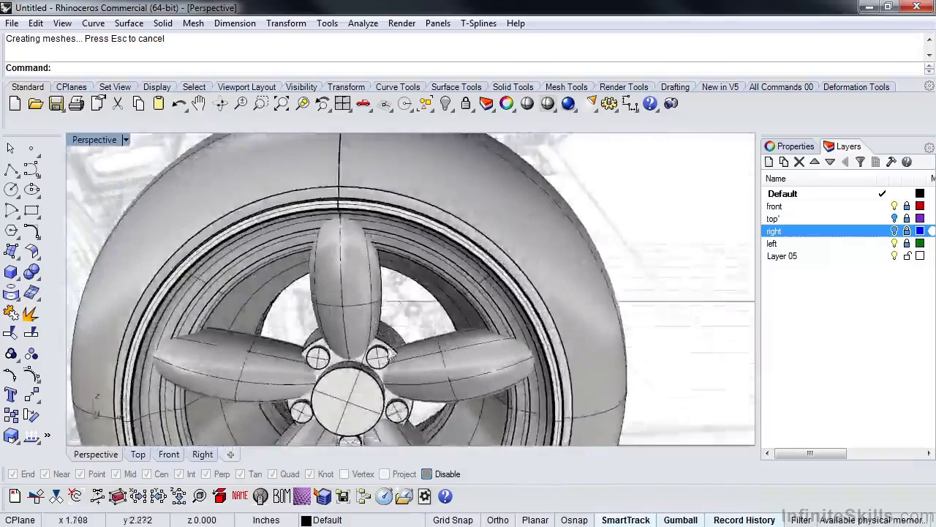
pyautogui.scroll(6, 398, 380)
pyautogui.keyDown('shift'); pyautogui.moveTo(446, 365); pyautogui.dragTo(467, 319, button='right'); pyautogui.keyUp('shift')
pyautogui.scroll(-3, 444, 319)
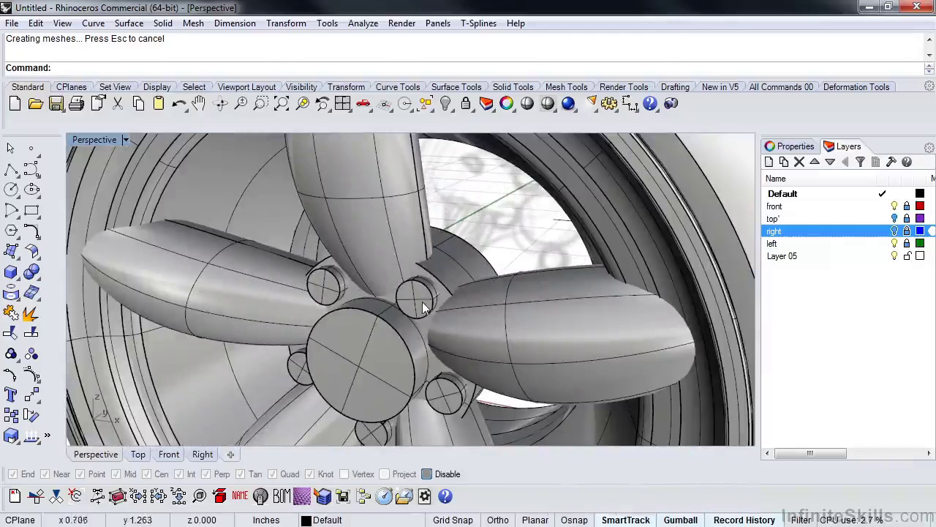
pyautogui.rightClick(432, 299)
pyautogui.click(442, 288)
pyautogui.rightClick(443, 288)
pyautogui.moveTo(316, 392); pyautogui.dragTo(366, 356, button='right')
pyautogui.click(347, 344)
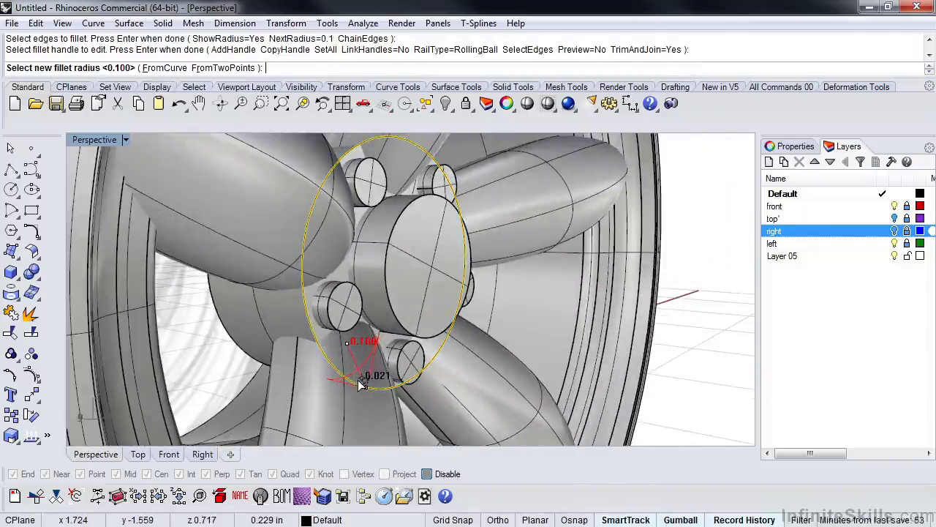
pyautogui.click(359, 385)
pyautogui.press('Return')
# - Scale the original lug bolt above the centre cap down slightly so its linked copies follow
pyautogui.moveTo(342, 386); pyautogui.dragTo(392, 348, button='right')
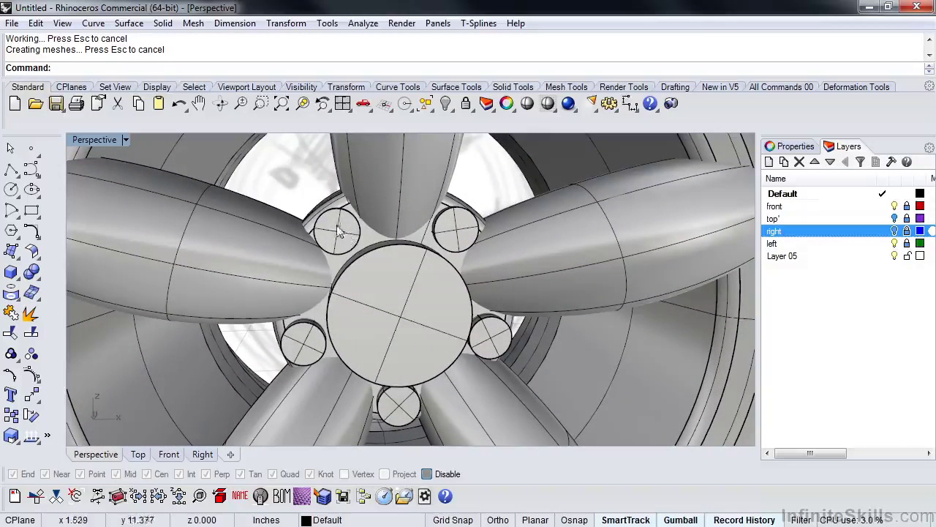
pyautogui.click(340, 239)
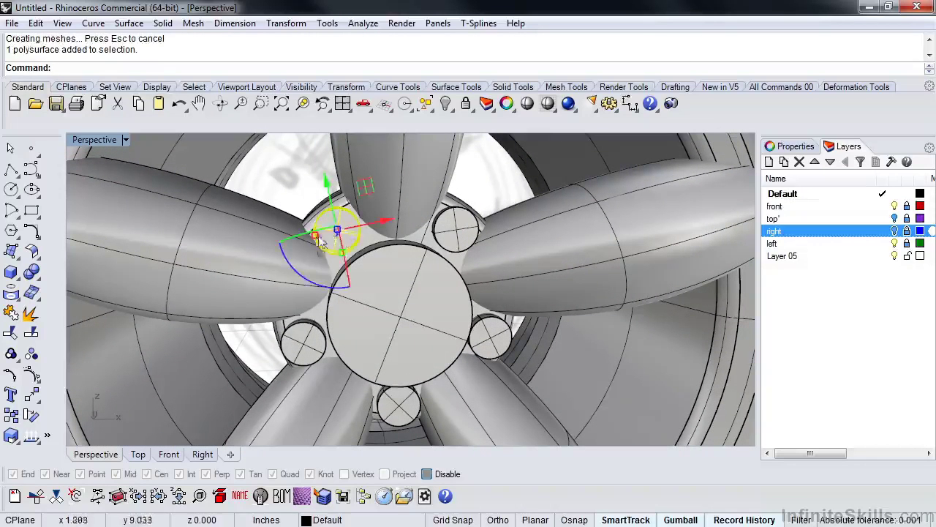
pyautogui.moveTo(319, 241); pyautogui.dragTo(320, 242)
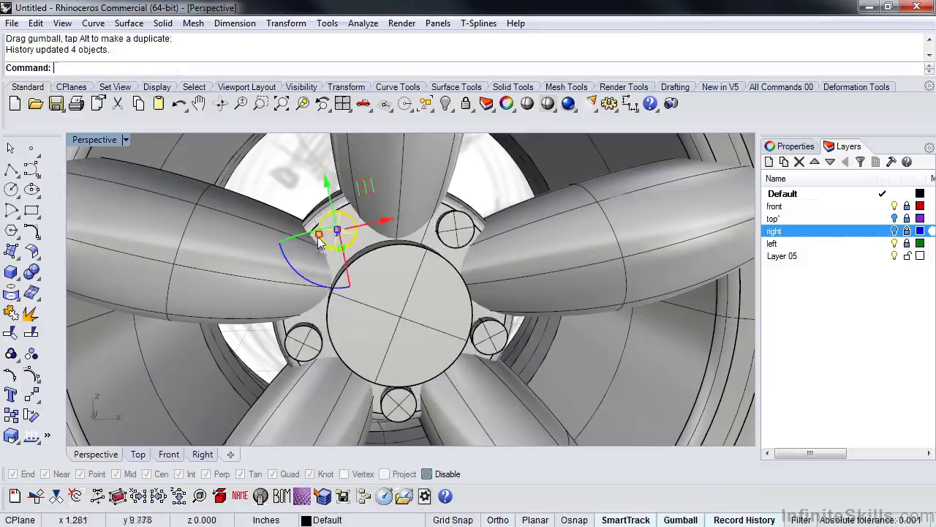
# - Move the original lug bolt slightly toward the hub centre in the front view and deselect it in perspective
pyautogui.moveTo(403, 322); pyautogui.dragTo(348, 308, button='right')
pyautogui.write('f')
pyautogui.press('Return')
pyautogui.scroll(2, 381, 291)
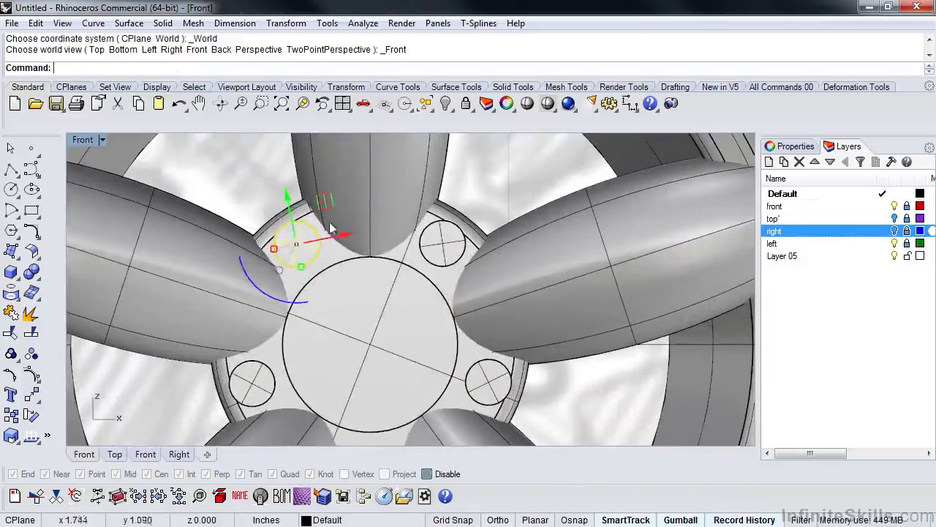
pyautogui.moveTo(329, 210); pyautogui.dragTo(333, 215)
pyautogui.scroll(-2, 375, 322)
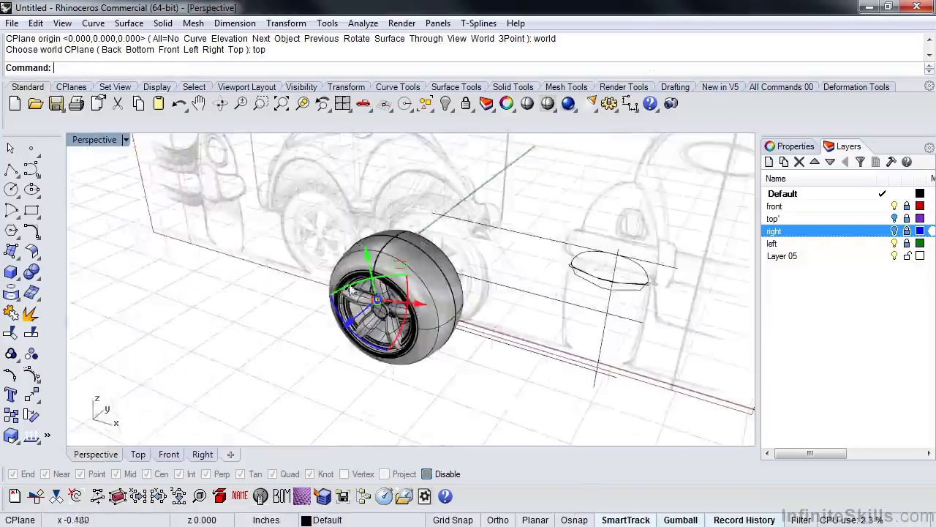
pyautogui.moveTo(219, 342); pyautogui.dragTo(386, 294, button='right')
pyautogui.scroll(6, 263, 326)
pyautogui.click(273, 330)
# - Fillet the front circular edges of all five lug bolts with a 0.003 radius
pyautogui.scroll(12, 444, 275)
pyautogui.moveTo(443, 284); pyautogui.dragTo(379, 316, button='right')
pyautogui.scroll(-5, 437, 329)
pyautogui.scroll(2, 388, 324)
pyautogui.scroll(2, 378, 316)
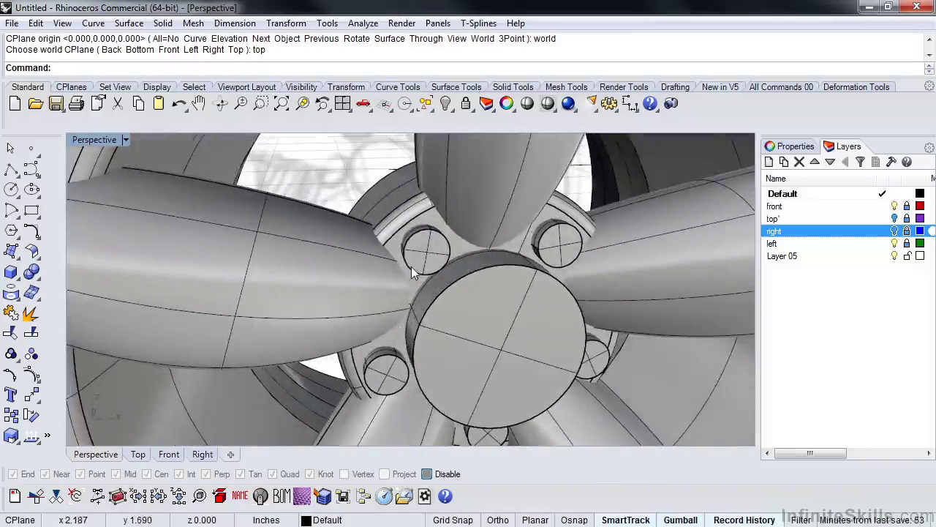
pyautogui.press('Home')
pyautogui.click(41, 278)
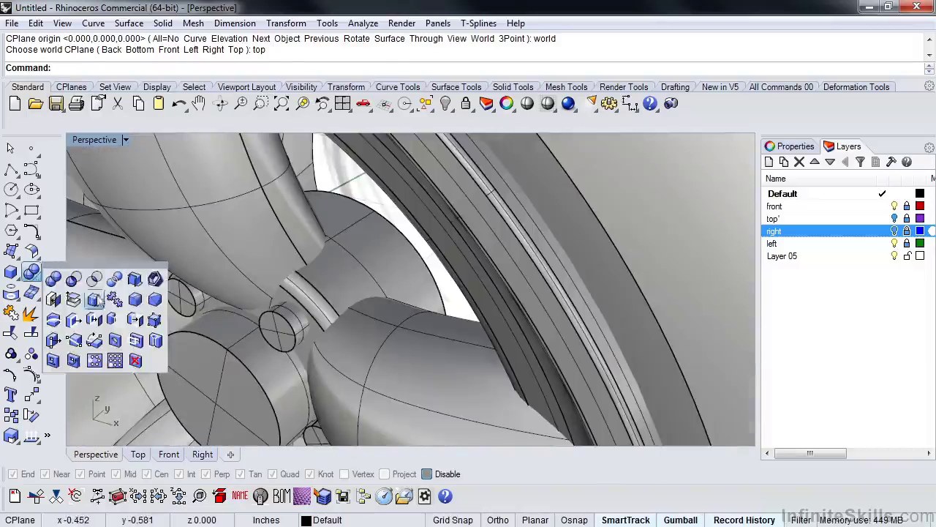
pyautogui.click(136, 301)
pyautogui.scroll(3, 292, 325)
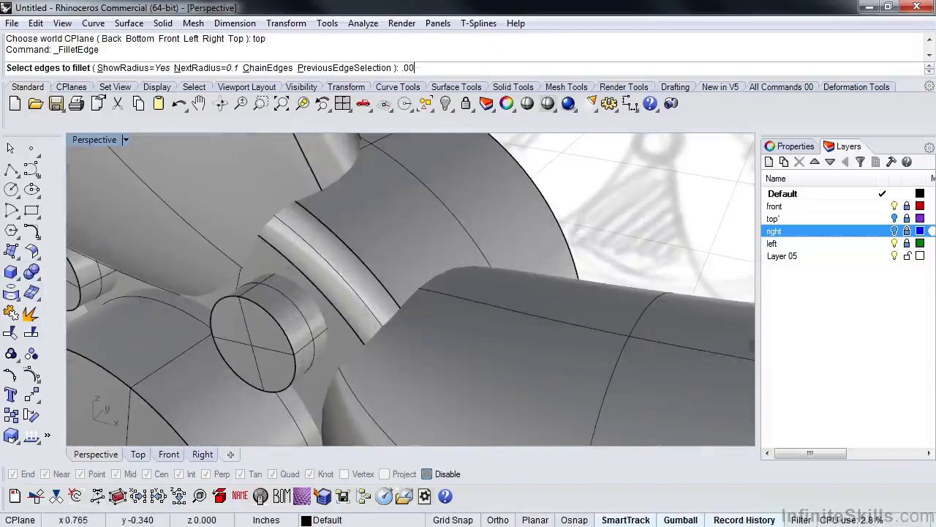
pyautogui.write('.003')
pyautogui.press('Return')
pyautogui.click(256, 335)
pyautogui.click(80, 298)
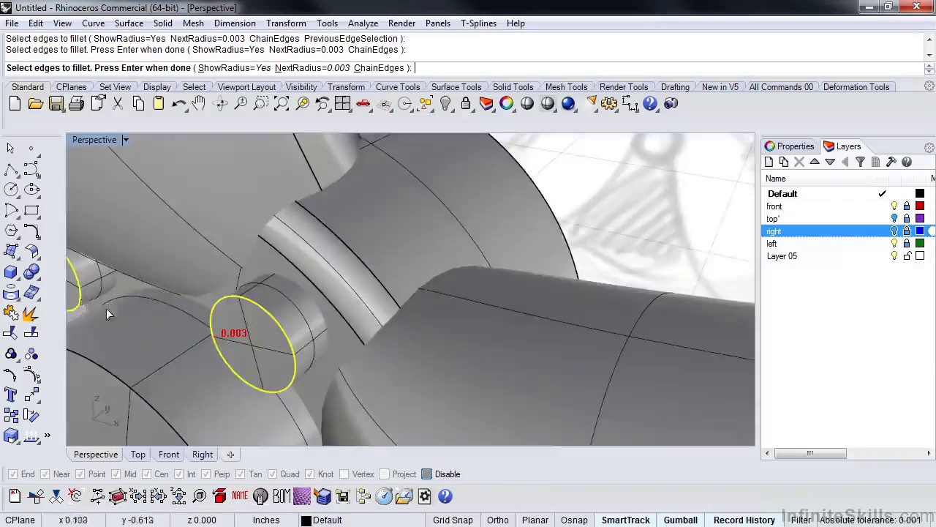
pyautogui.scroll(-5, 414, 272)
pyautogui.scroll(4, 371, 298)
pyautogui.click(366, 293)
pyautogui.click(367, 297)
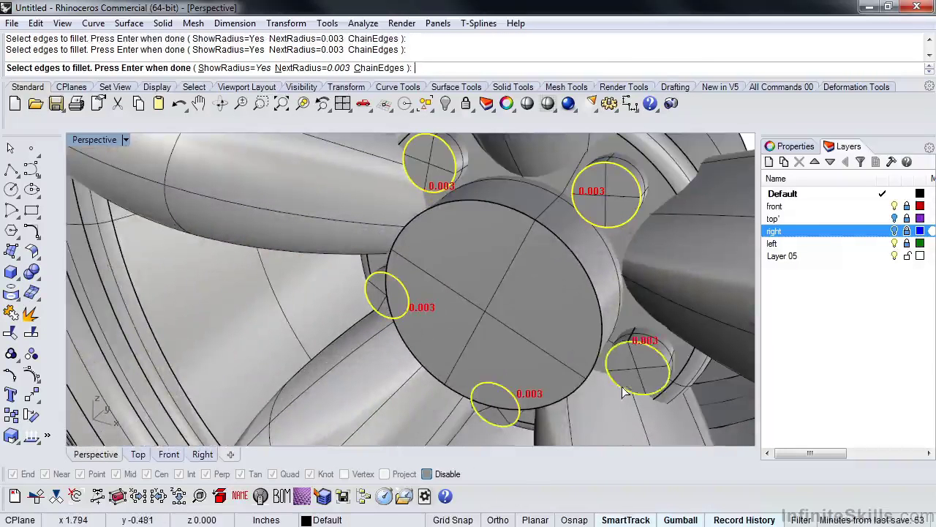
pyautogui.press('Return')
pyautogui.scroll(-3, 620, 386)
pyautogui.scroll(5, 423, 301)
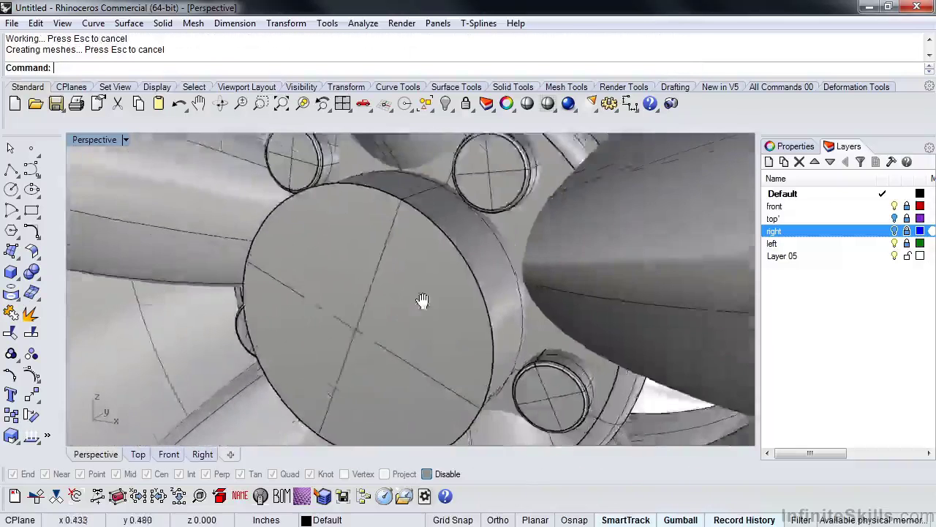
# - Fillet the front circular edge of the wheel's centre cap with a 0.01 radius on all handles
pyautogui.scroll(-2, 422, 301)
pyautogui.scroll(-2, 417, 316)
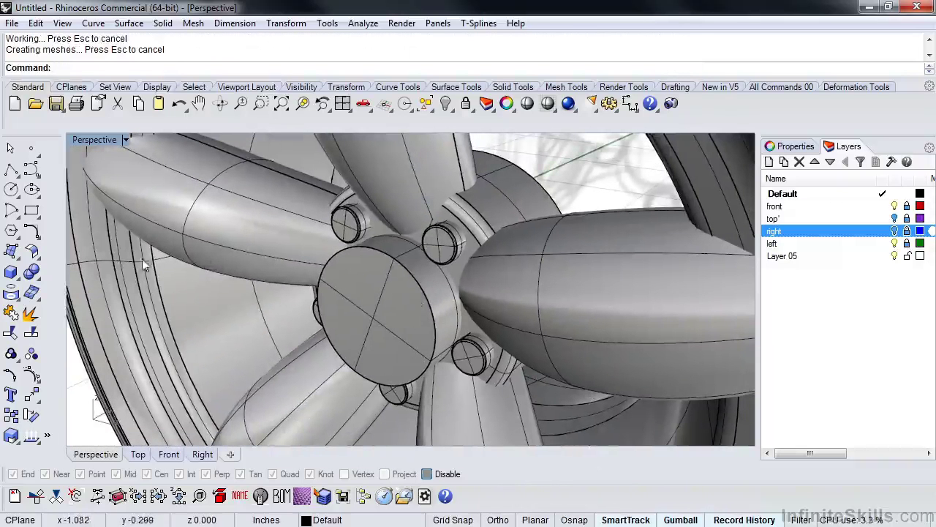
pyautogui.click(42, 281)
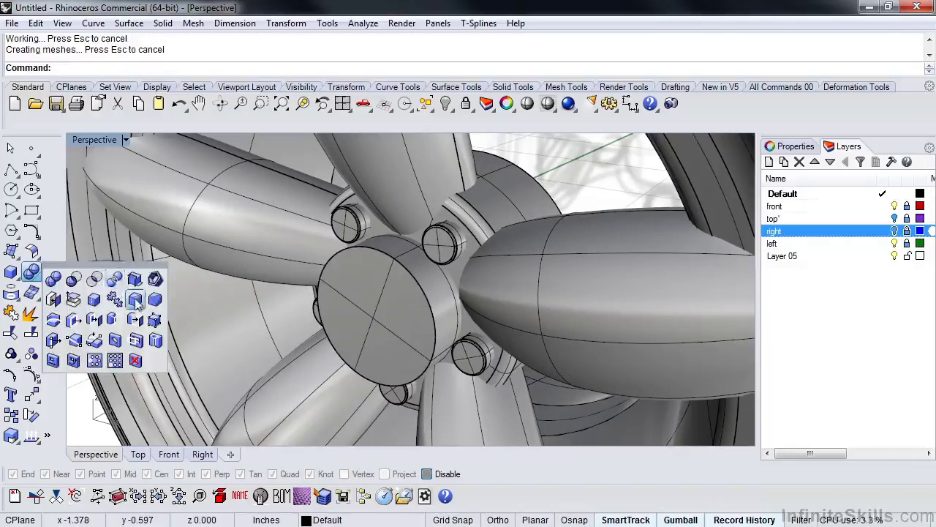
pyautogui.click(53, 305)
pyautogui.click(421, 293)
pyautogui.write('.0')
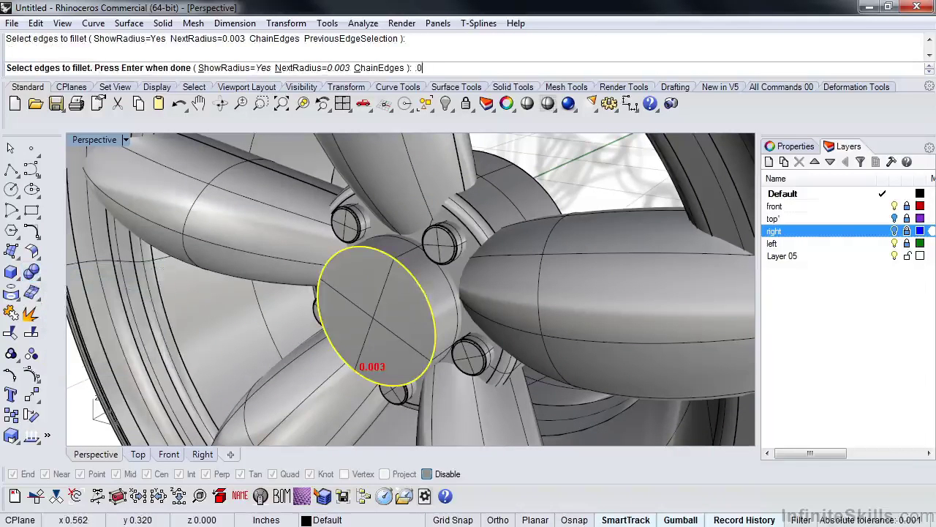
pyautogui.write('1')
pyautogui.press('Return')
pyautogui.press('Return')
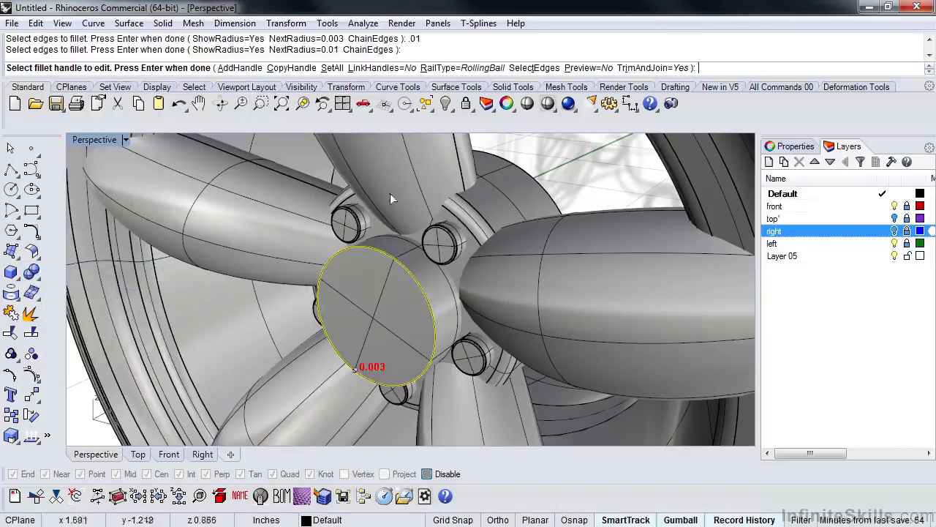
pyautogui.click(335, 68)
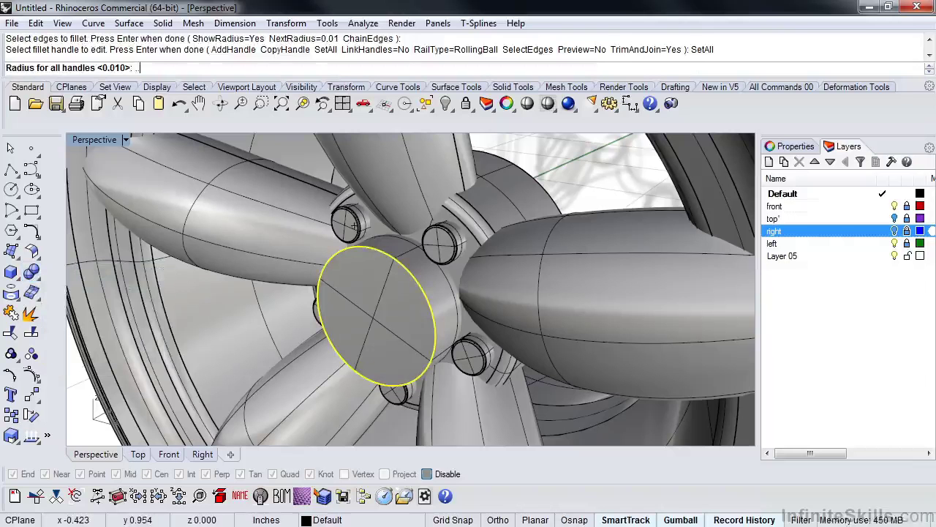
pyautogui.press('Return')
pyautogui.press('Return')
pyautogui.moveTo(368, 406); pyautogui.dragTo(478, 378, button='right')
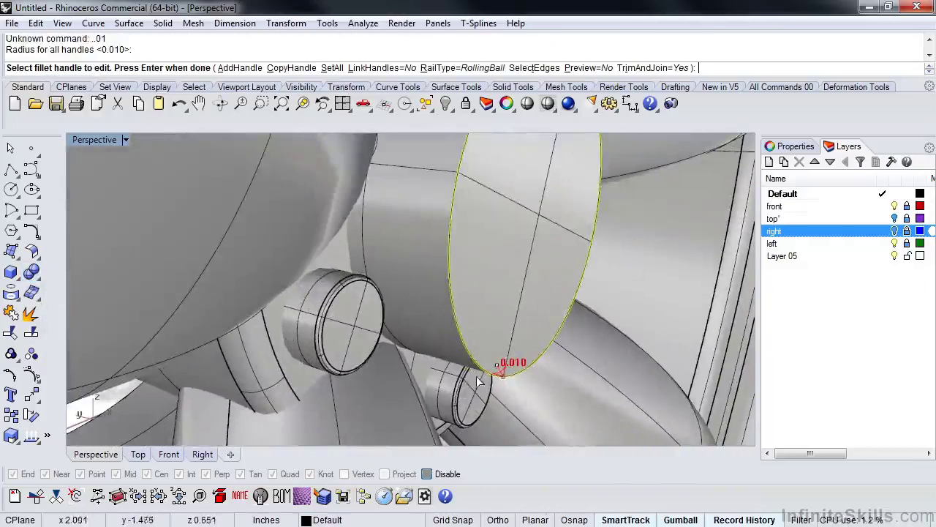
pyautogui.rightClick(523, 376)
# - Examine the whole wheel in a shaded preview without wires, checking the spokes, lug bolts and filleted centre cap up close
pyautogui.scroll(-6, 522, 366)
pyautogui.moveTo(523, 356)
pyautogui.mouseDown(button='right')
pyautogui.moveTo(416, 379)
pyautogui.moveTo(467, 357)
pyautogui.moveTo(450, 319)
pyautogui.mouseUp(button='right')
pyautogui.scroll(-5, 454, 333)
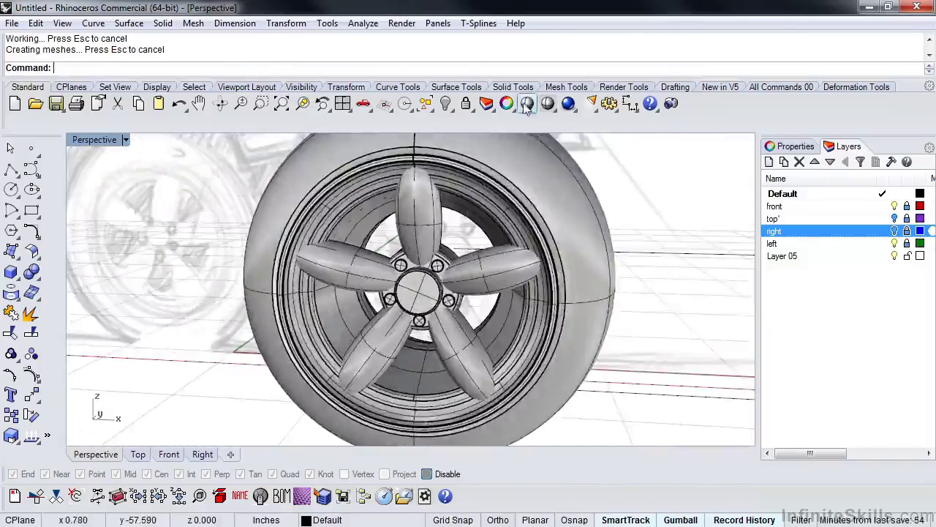
pyautogui.click(526, 103)
pyautogui.moveTo(541, 292)
pyautogui.mouseDown(button='right')
pyautogui.moveTo(465, 322)
pyautogui.moveTo(464, 264)
pyautogui.moveTo(625, 272)
pyautogui.moveTo(673, 286)
pyautogui.moveTo(604, 285)
pyautogui.moveTo(680, 280)
pyautogui.moveTo(519, 284)
pyautogui.moveTo(557, 334)
pyautogui.moveTo(608, 310)
pyautogui.moveTo(561, 292)
pyautogui.mouseUp(button='right')
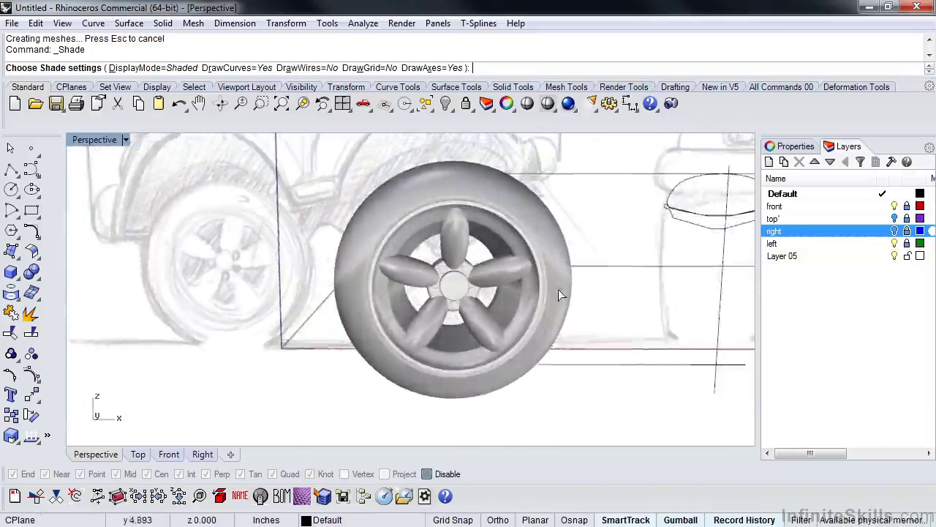
pyautogui.scroll(2, 497, 286)
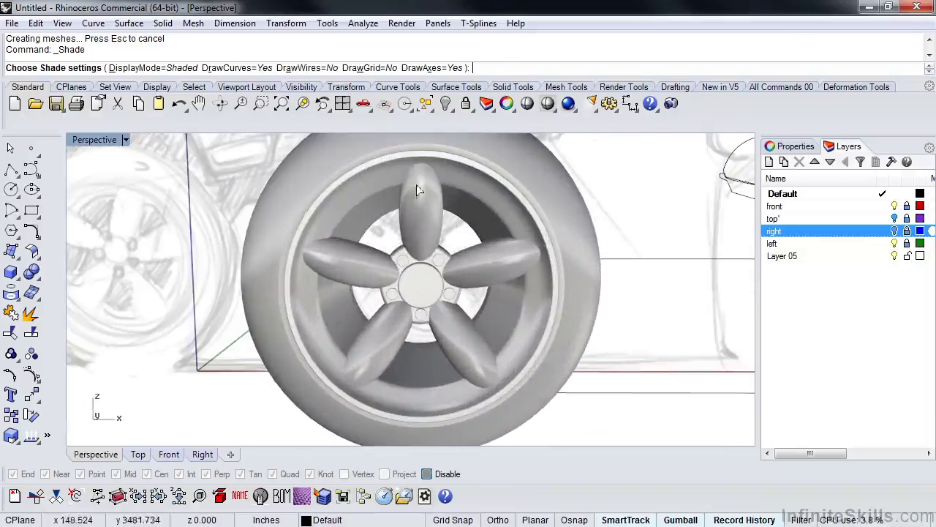
pyautogui.moveTo(450, 249)
pyautogui.mouseDown(button='right')
pyautogui.moveTo(571, 292)
pyautogui.moveTo(480, 324)
pyautogui.moveTo(379, 305)
pyautogui.moveTo(426, 298)
pyautogui.mouseUp(button='right')
pyautogui.scroll(3, 423, 293)
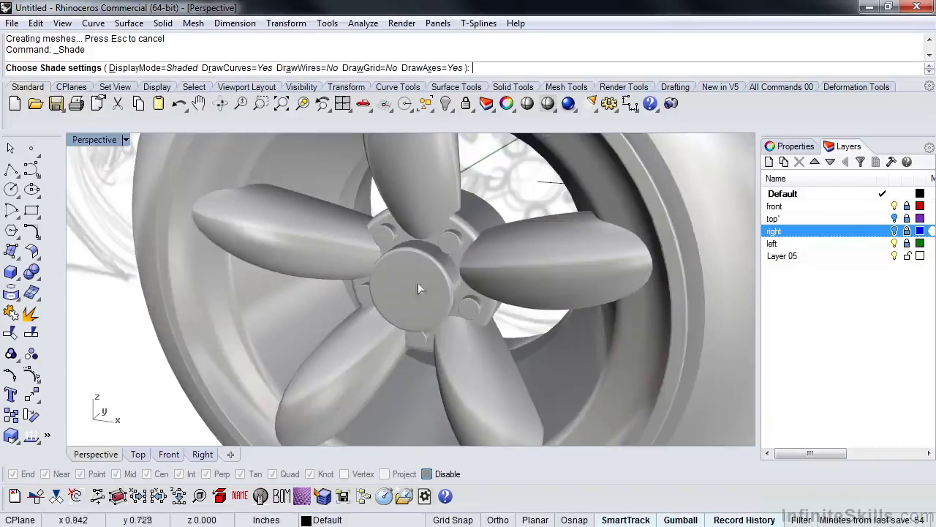
pyautogui.press('Return')
pyautogui.scroll(5, 407, 322)
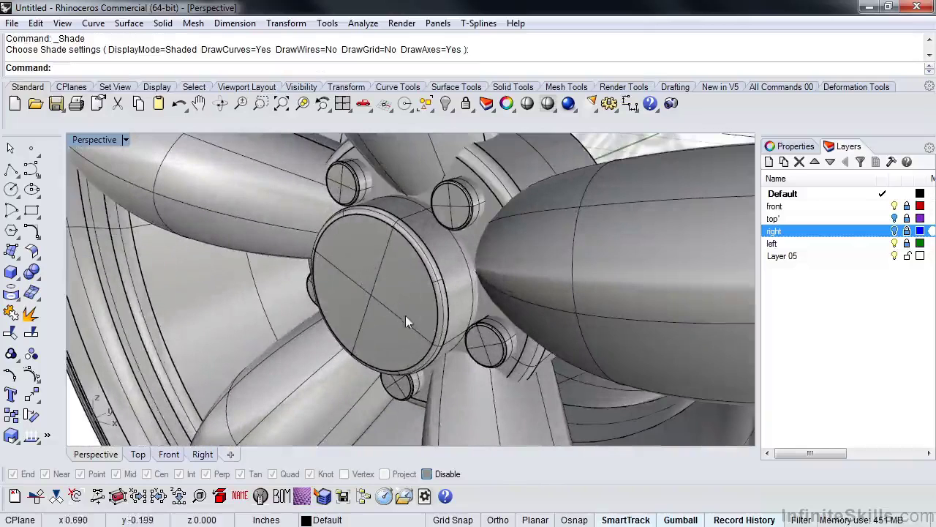